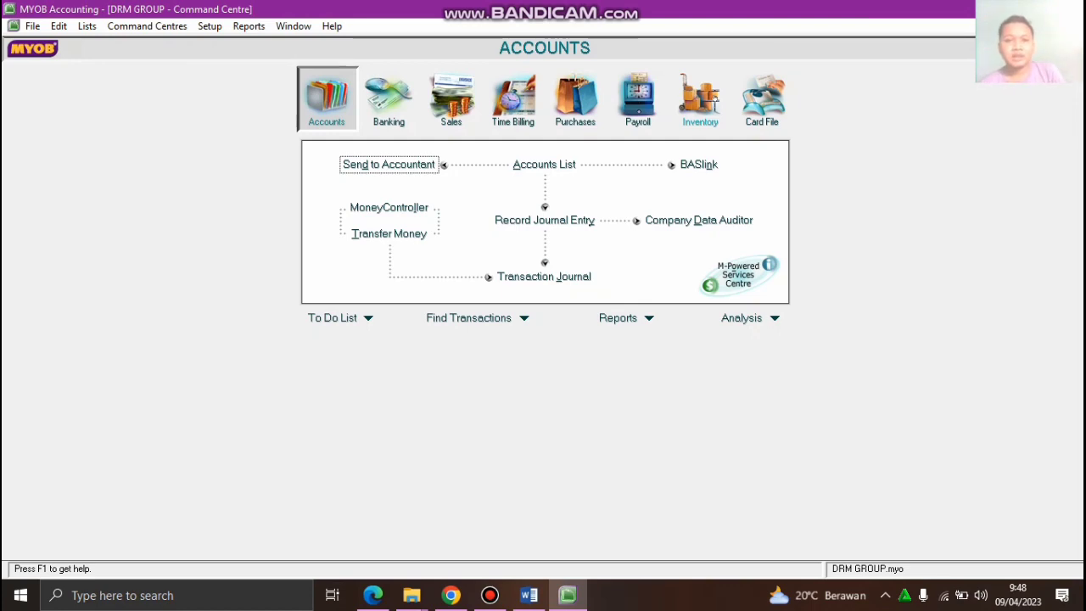
Open the inventory count and enter counted quantities of 21 for KULKAS POLYTRON and 22 for TELEVISI POLYTRON 32 INCH
click(715, 97)
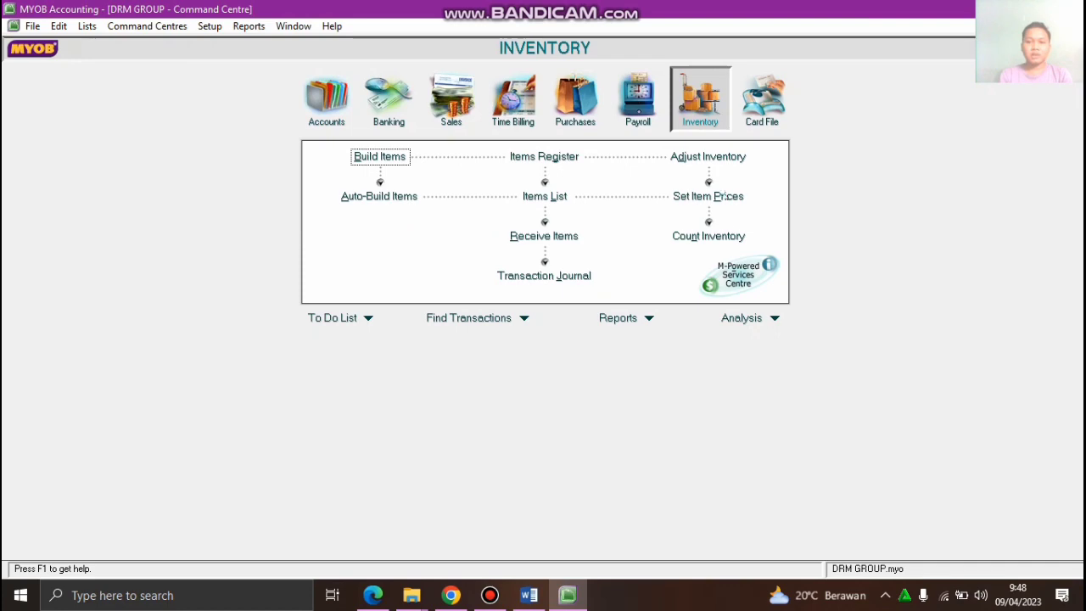
click(721, 237)
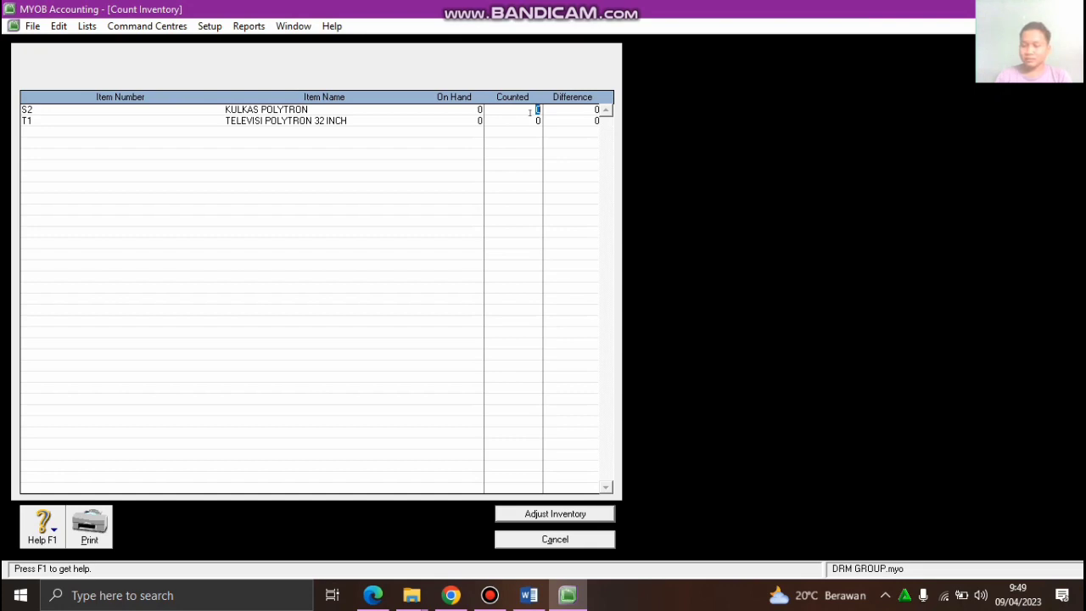
text(21)
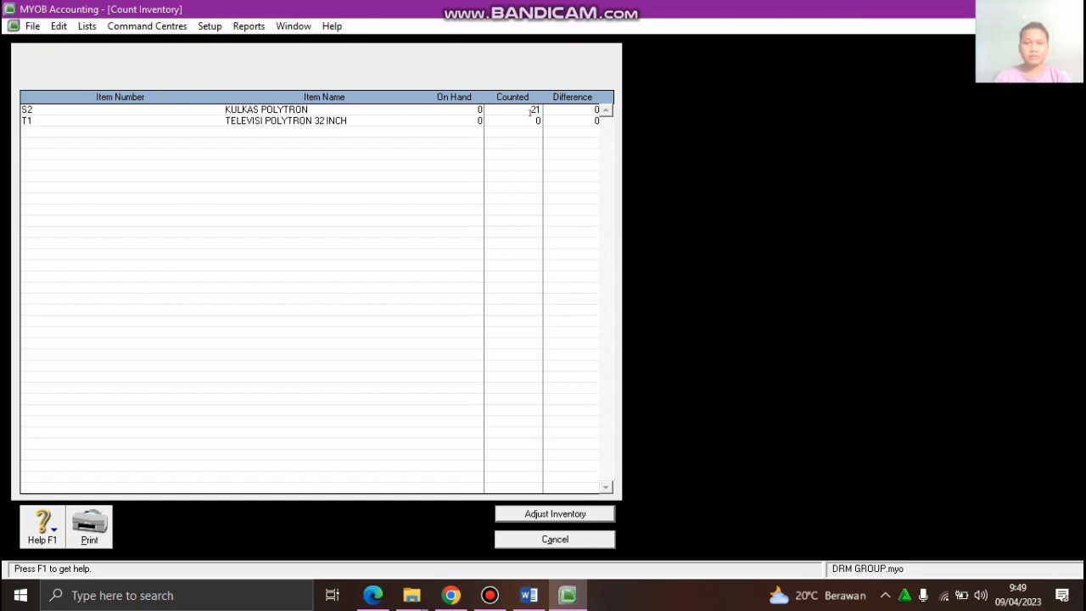
key(Tab)
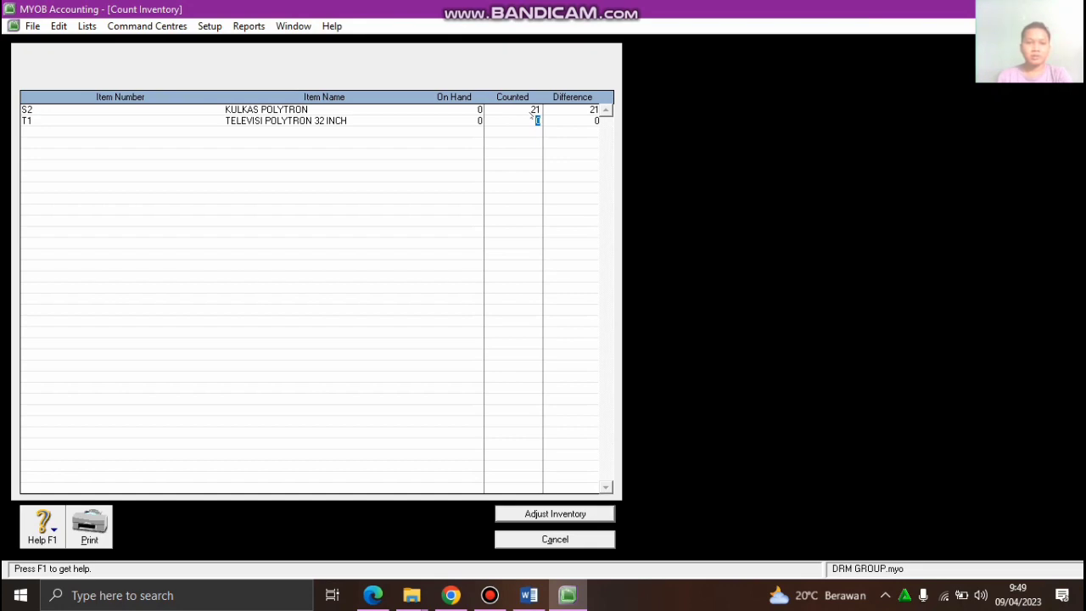
text(22)
key(Tab)
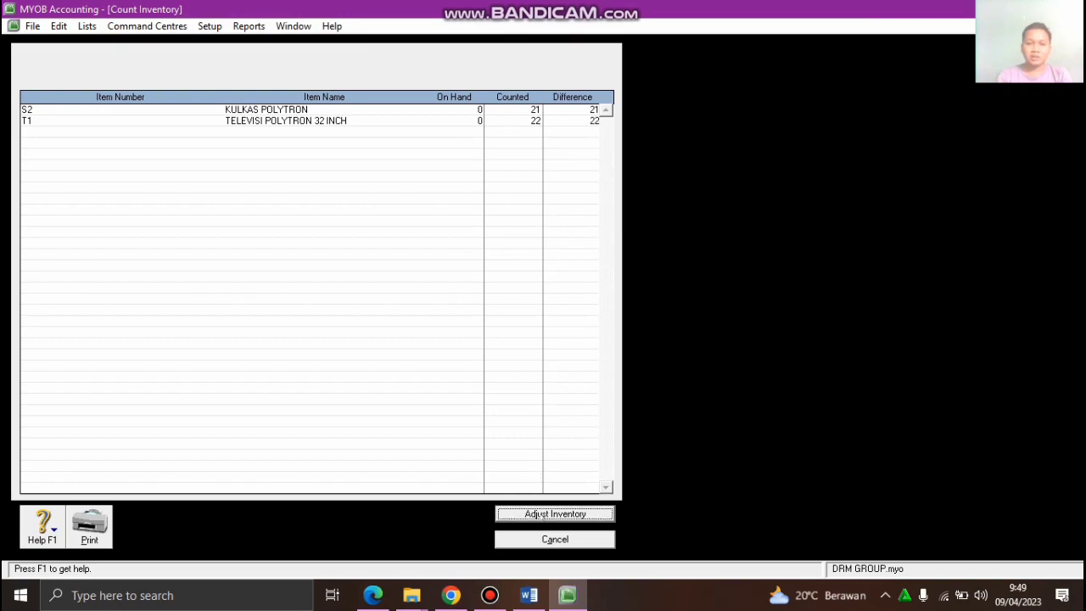
Generate the inventory adjustment from the count as opening balances, leaving the default adjustment account blank
click(539, 519)
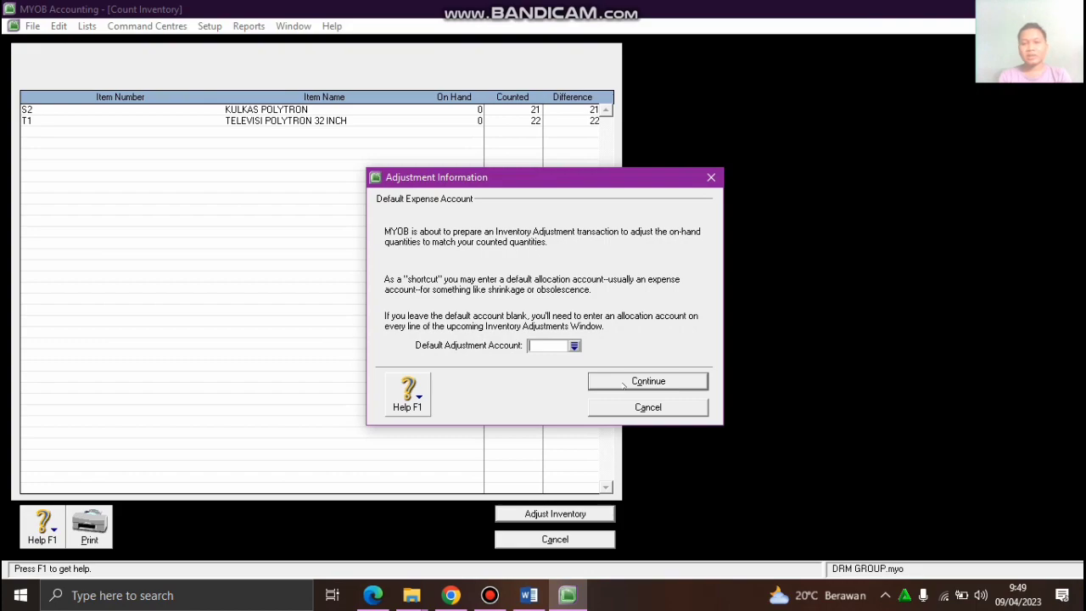
click(624, 386)
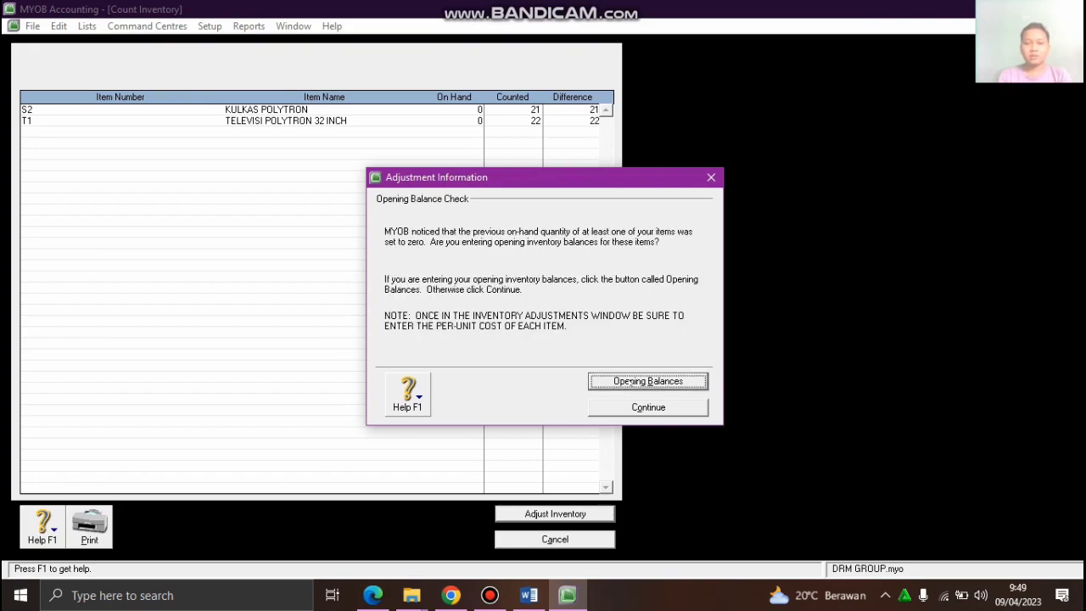
click(628, 382)
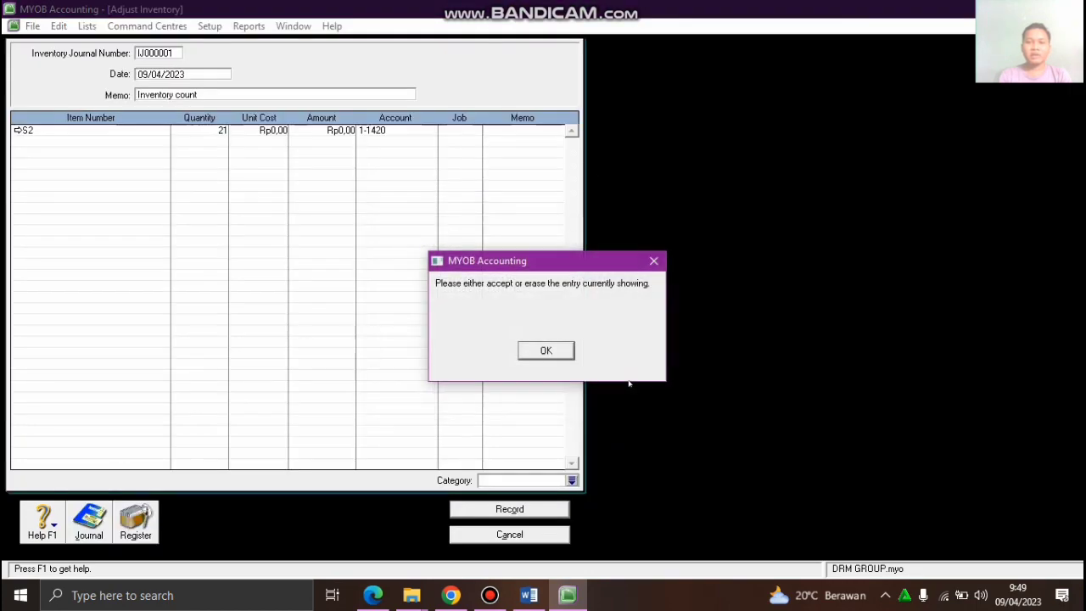
click(547, 350)
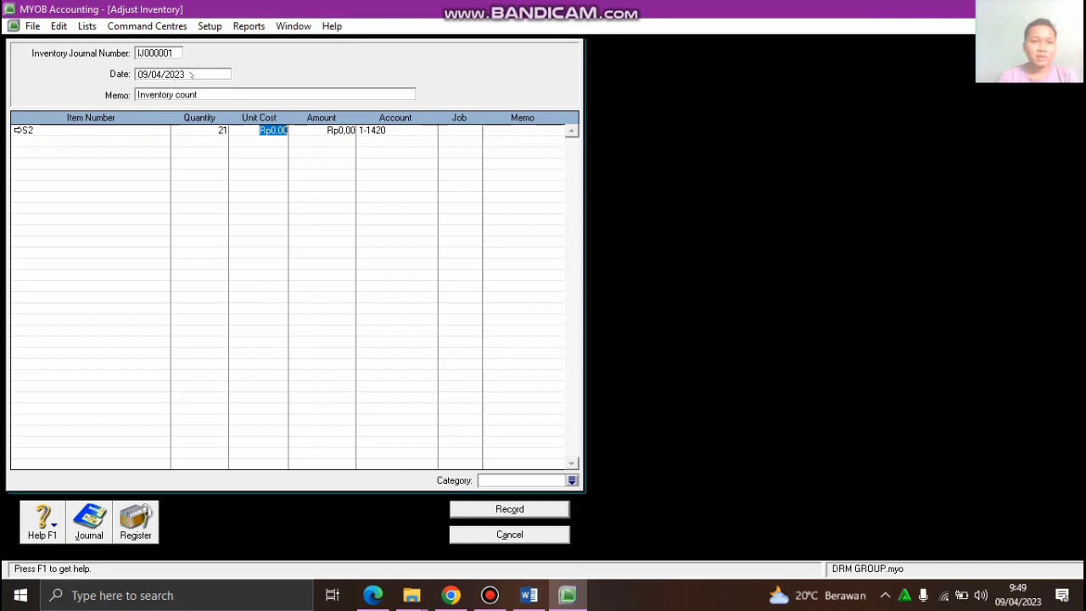
Replace the inventory adjustment's memo with "Persediaan"
click(161, 75)
click(162, 75)
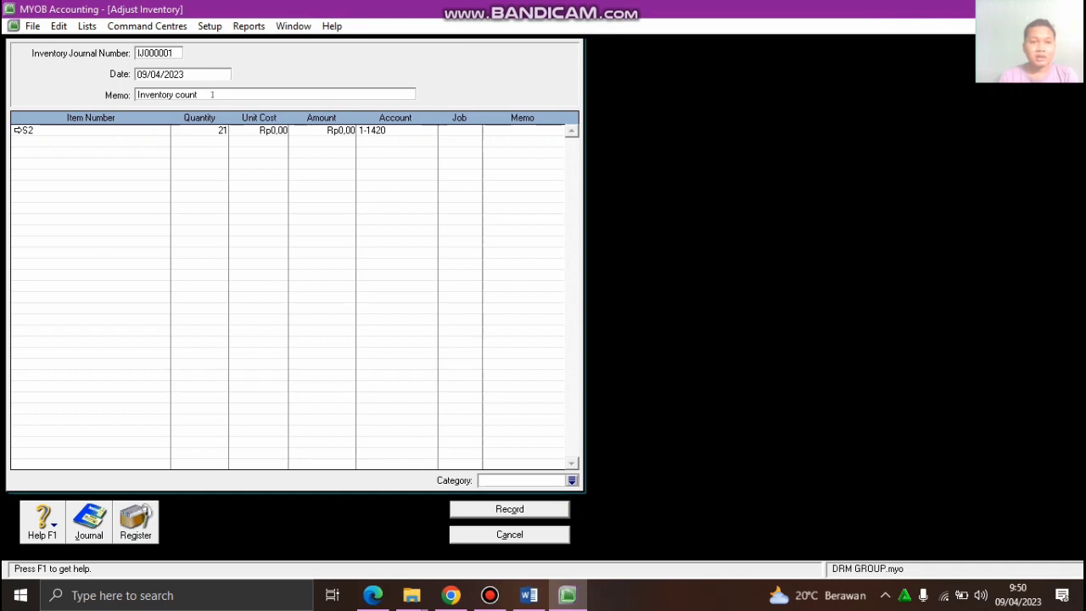
click(213, 95)
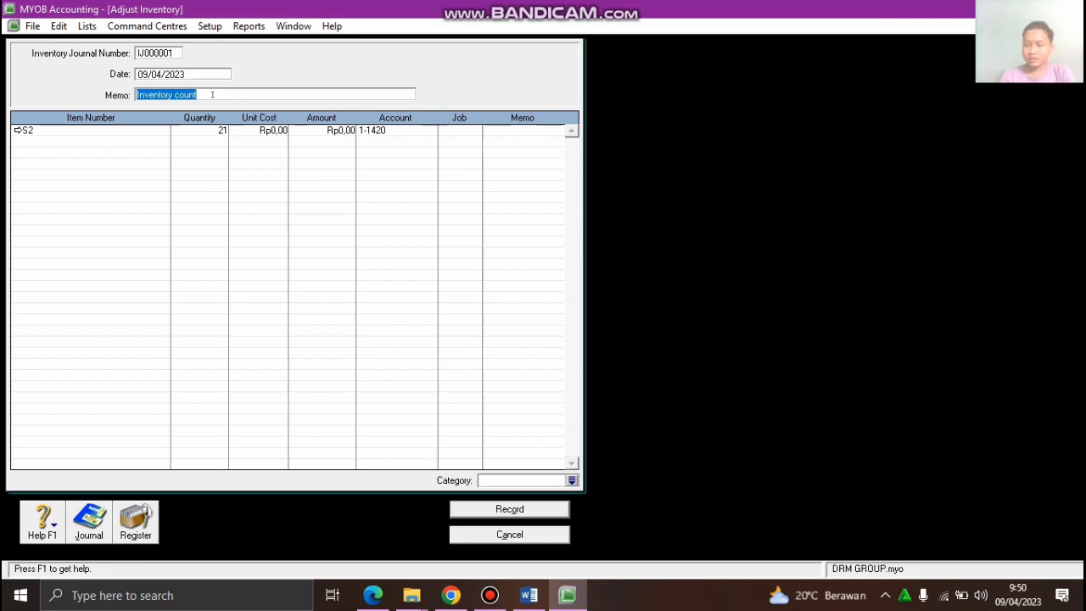
text(pers)
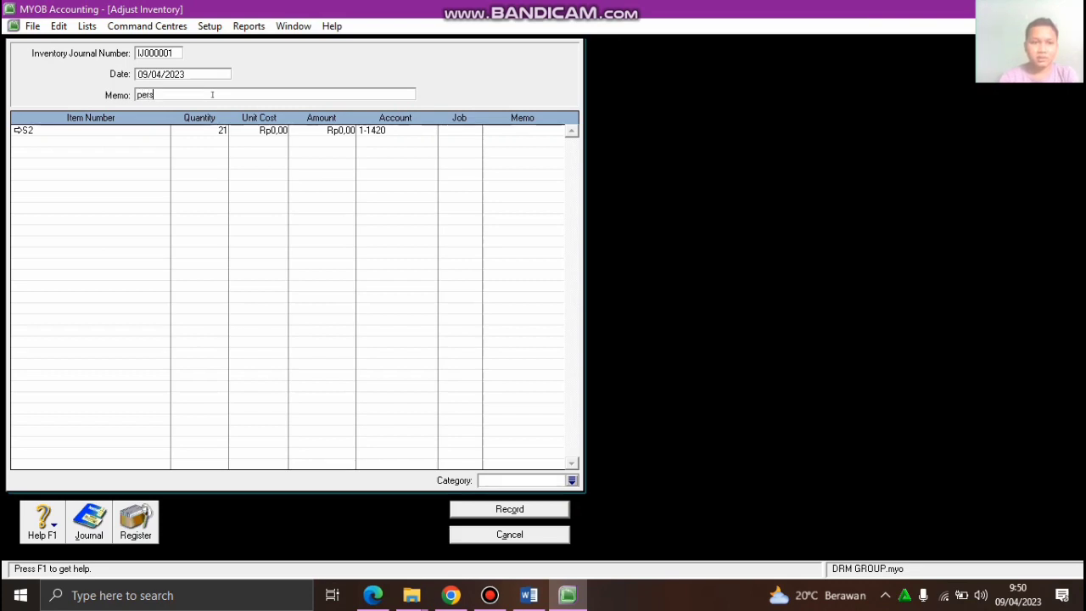
key(BackSpace)
key(BackSpace)
key(BackSpace)
key(BackSpace)
text(Persed)
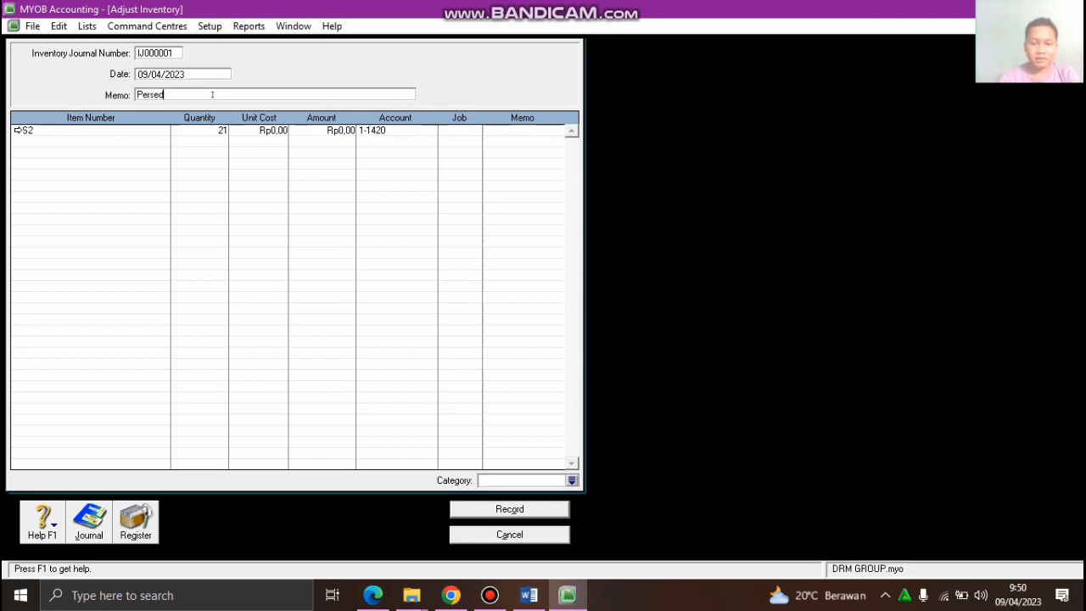
text(iaan)
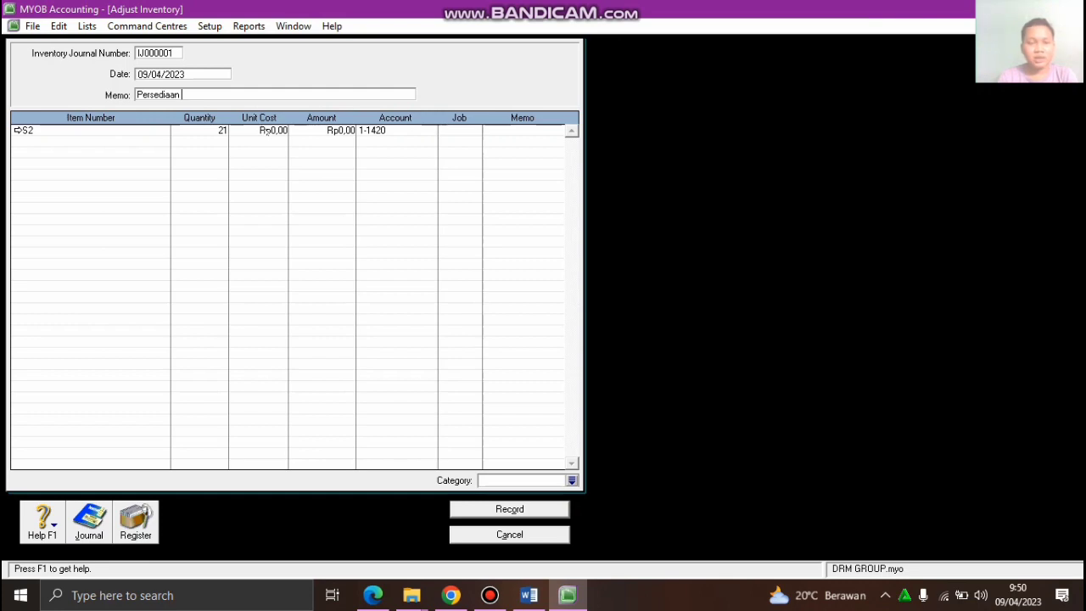
Set the unit cost of item S2 to Rp1.759.000,00
click(264, 132)
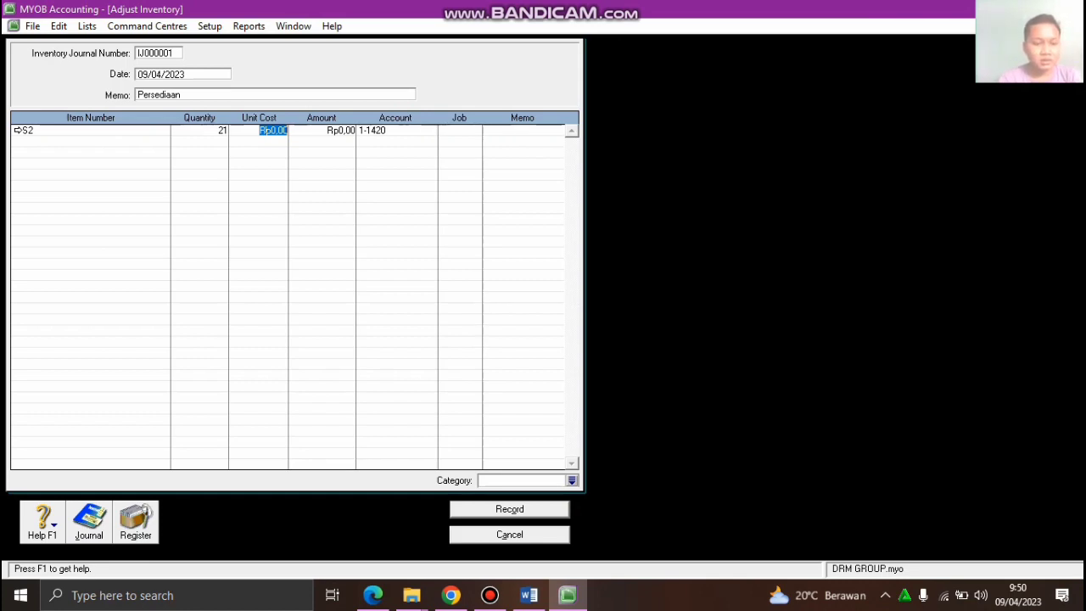
text(1)
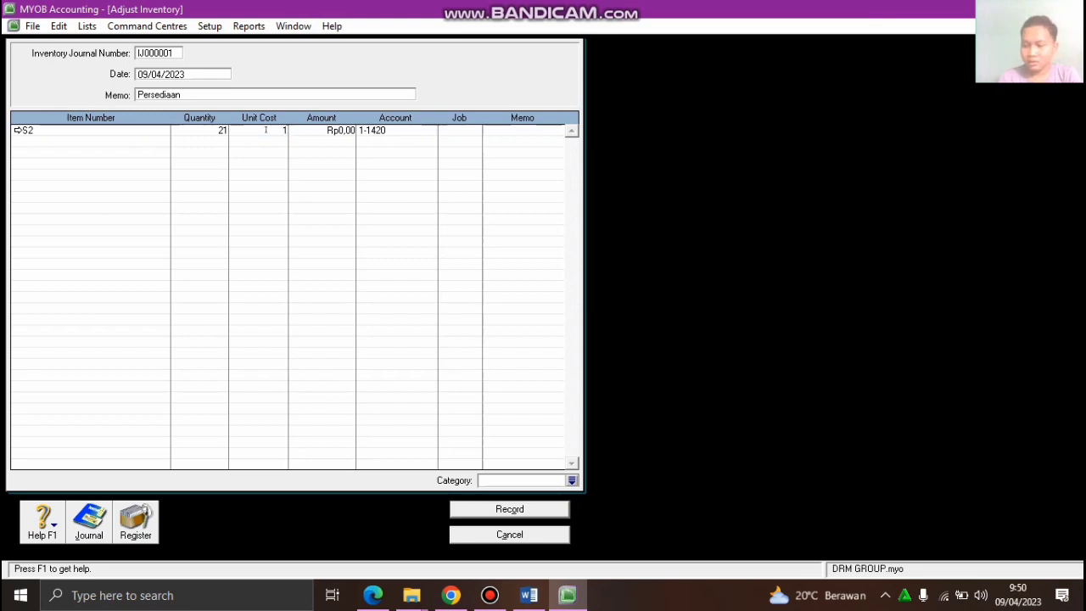
text(7590000)
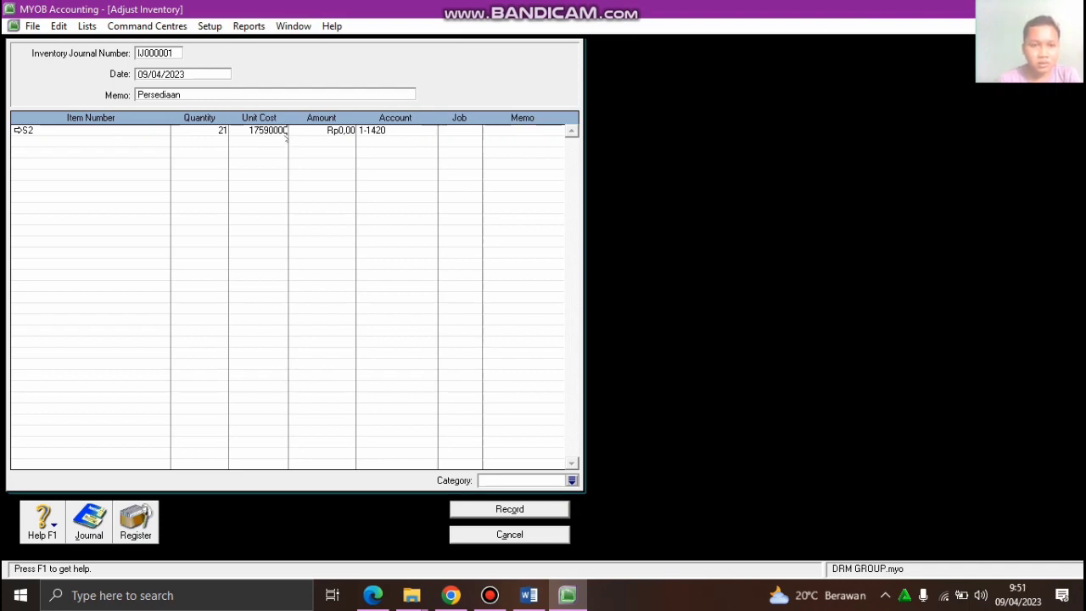
key(BackSpace)
key(Return)
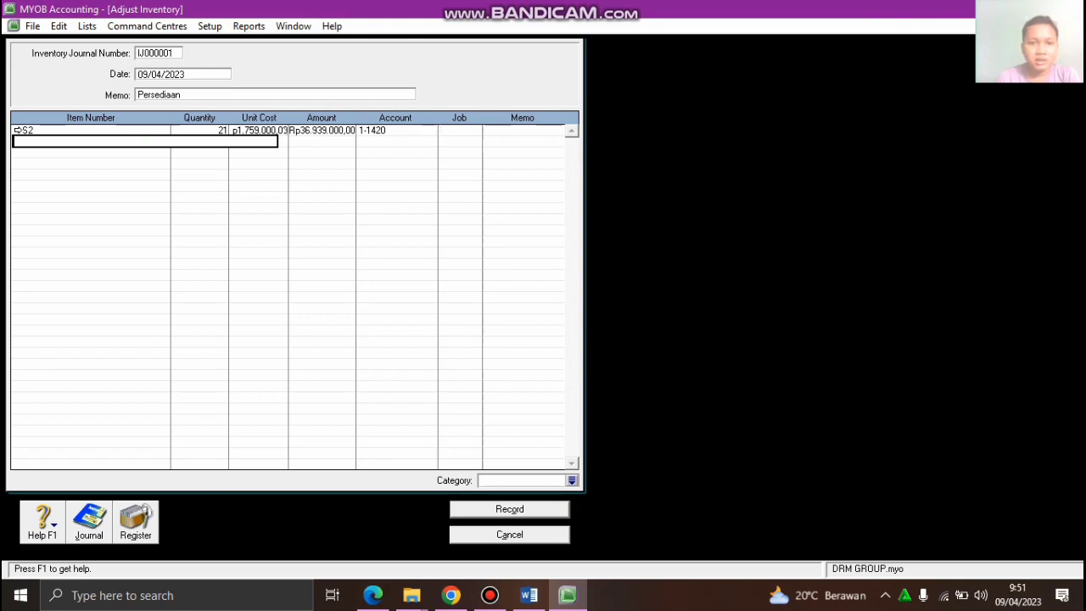
click(274, 131)
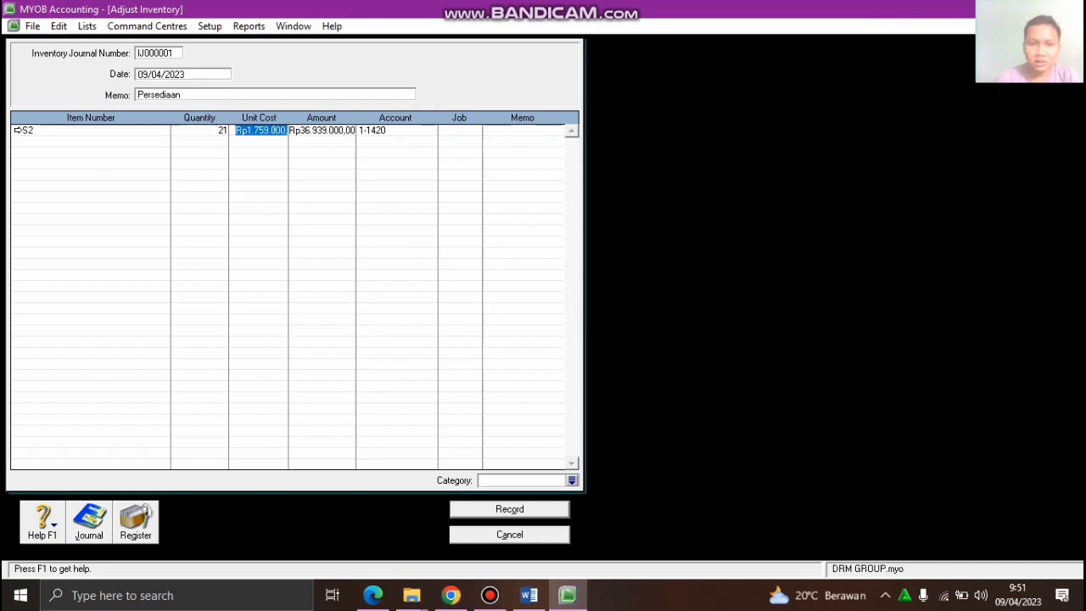
key(Tab)
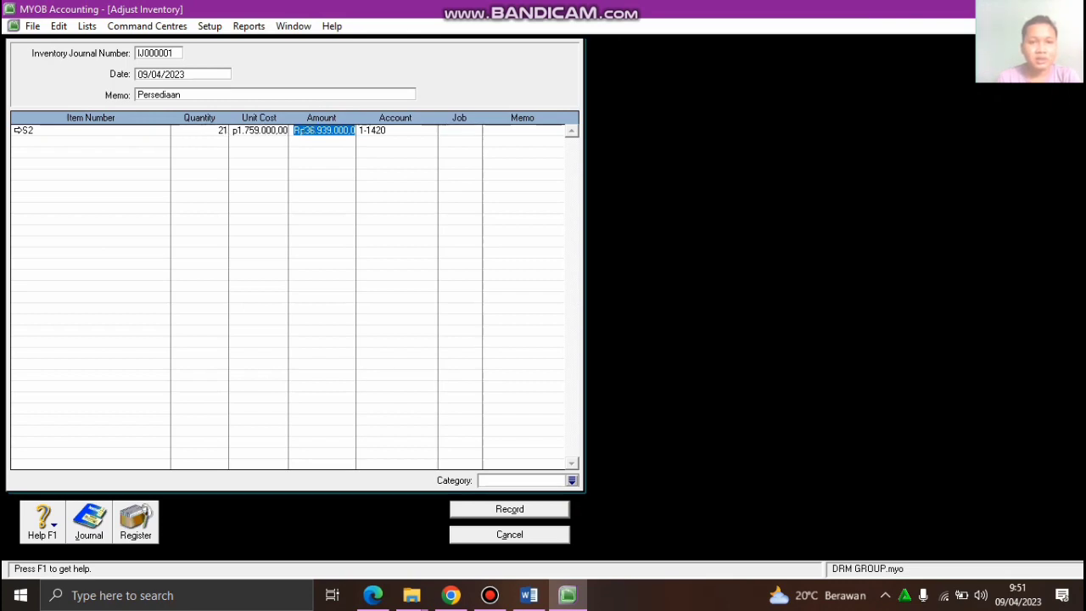
Assign the job JB (Jual Beli) to the S2 adjustment line
click(457, 130)
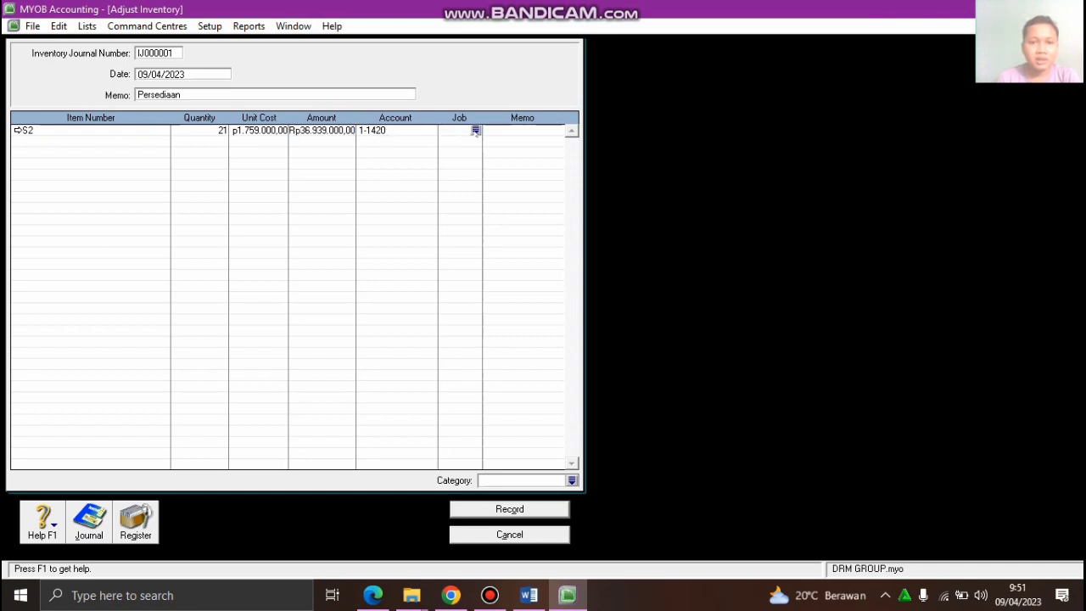
click(475, 131)
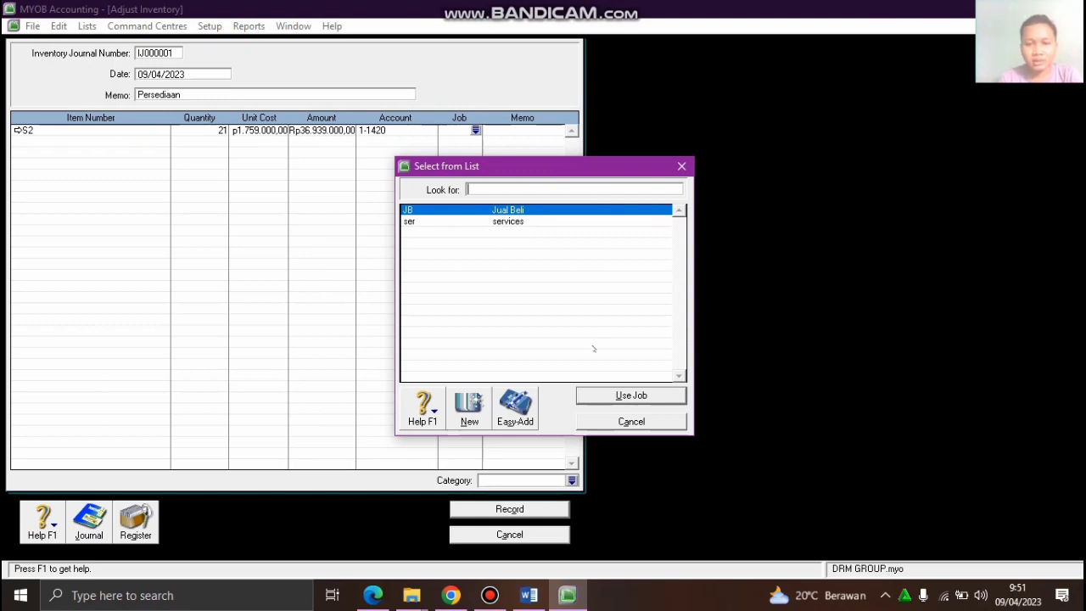
click(614, 397)
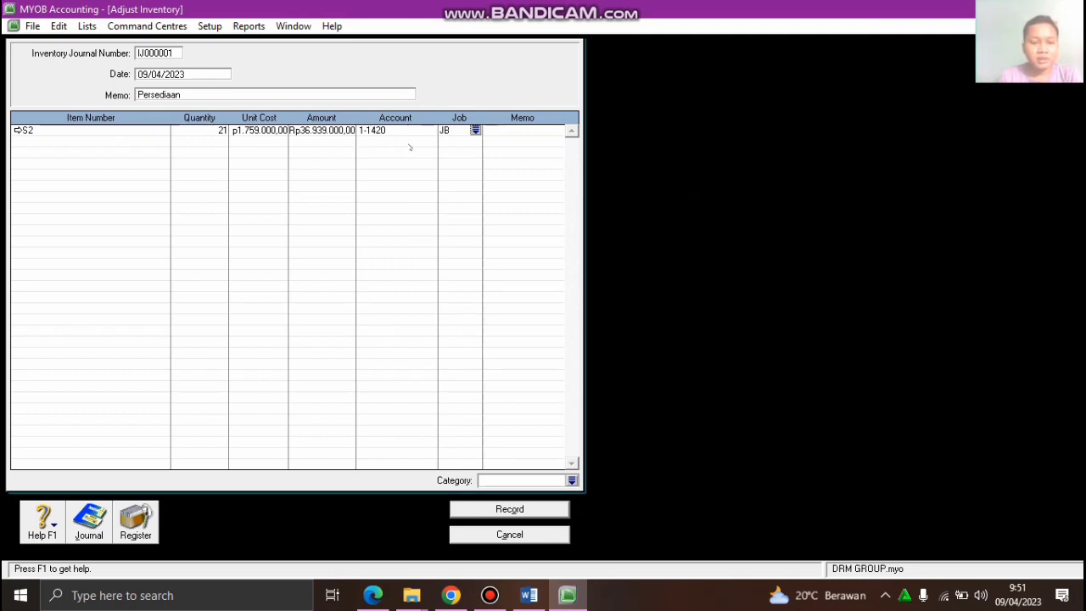
key(Tab)
key(Tab)
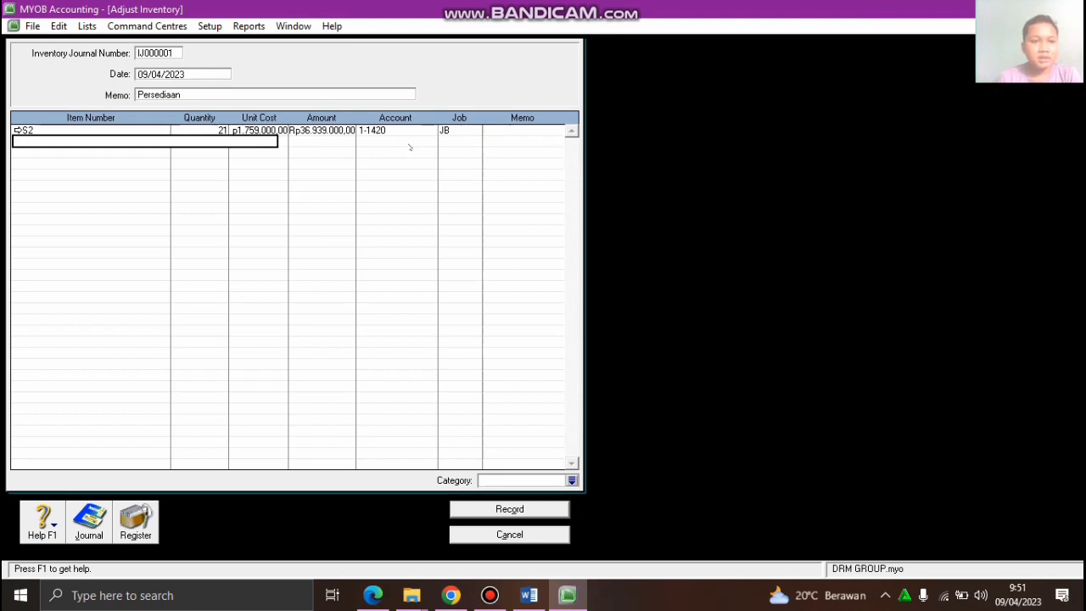
Add item T1, TELEVISI POLYTRON 32 INCH, as the second line of the inventory adjustment
text(S1)
key(Tab)
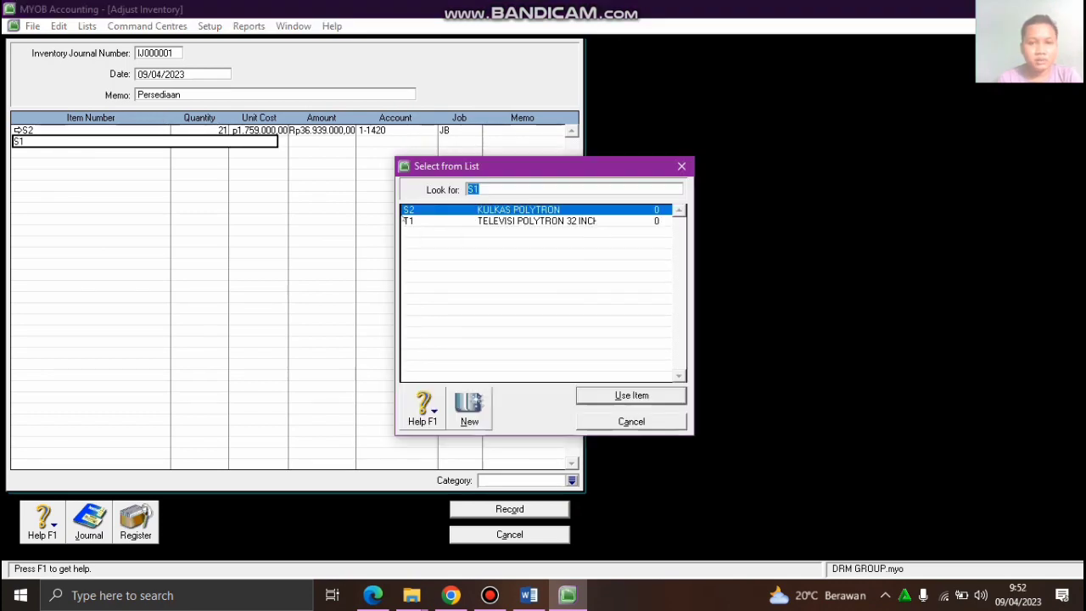
click(451, 222)
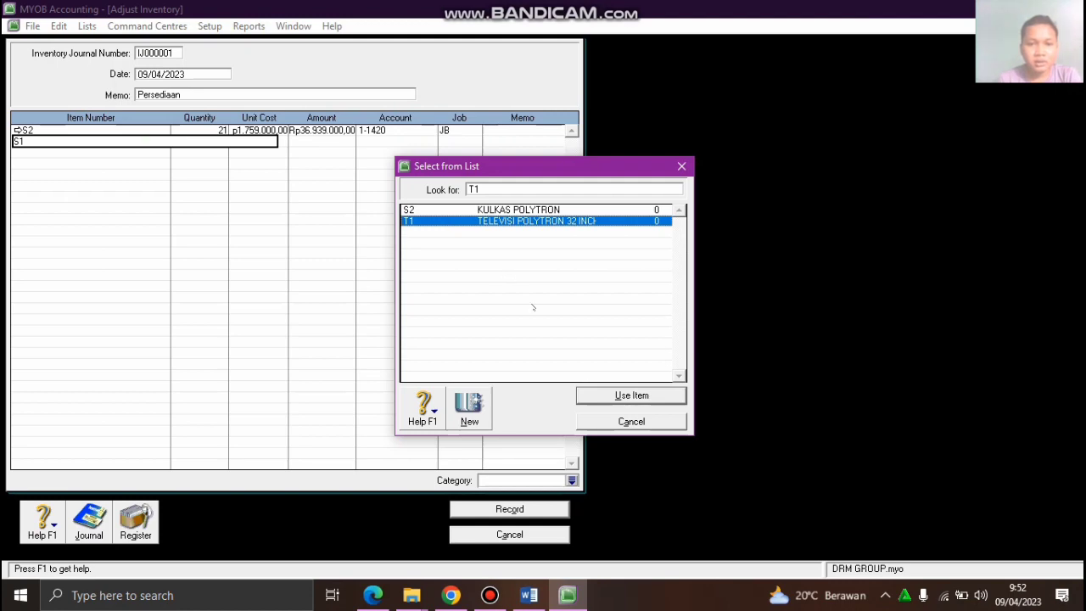
click(611, 396)
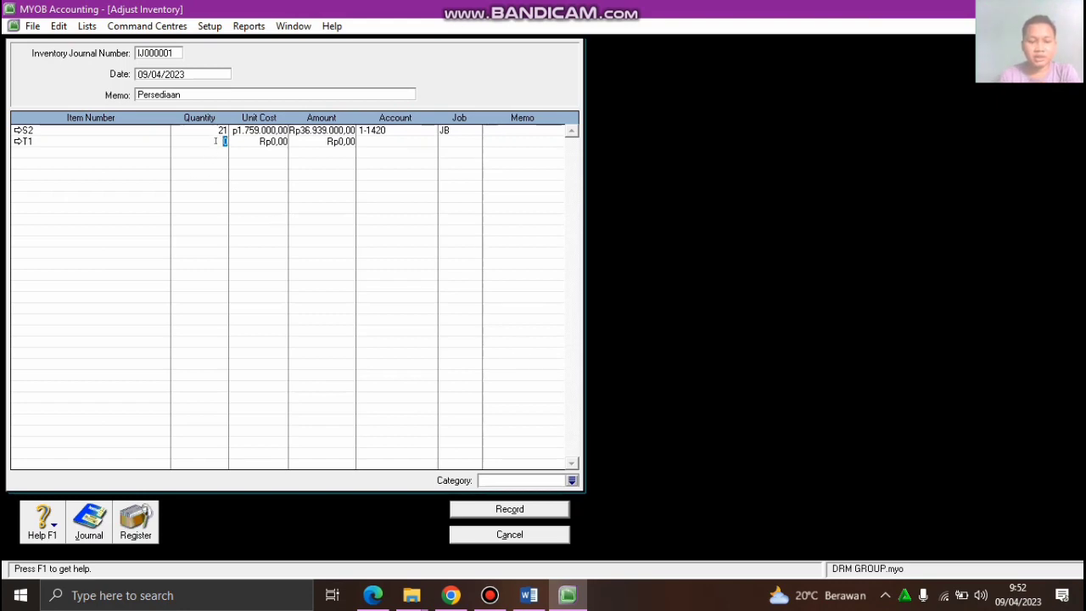
Set the T1 line's quantity to 22 and its unit cost to 1975000
text(22)
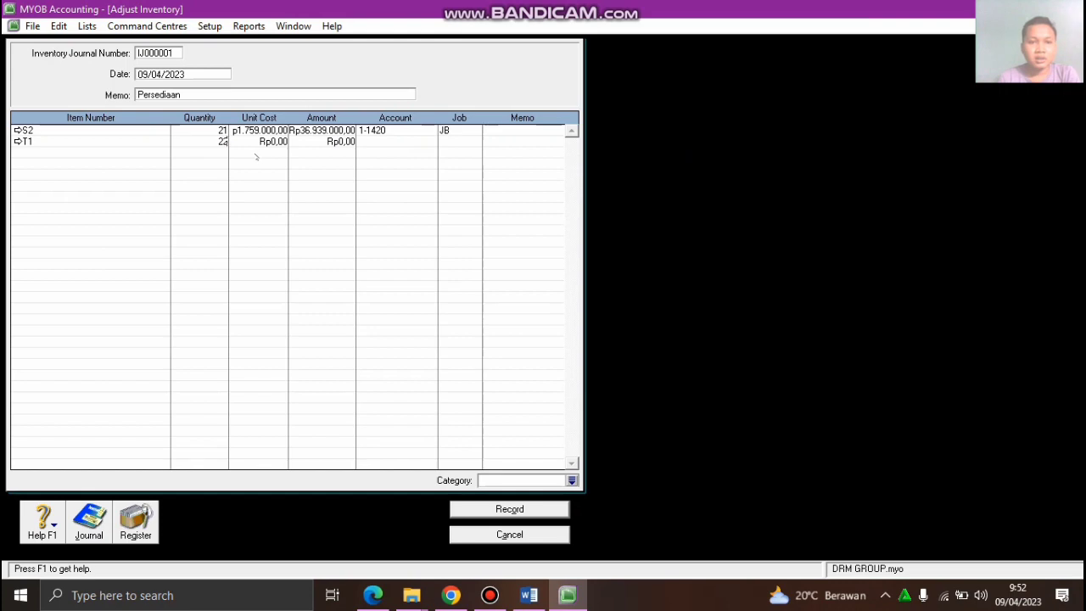
key(Tab)
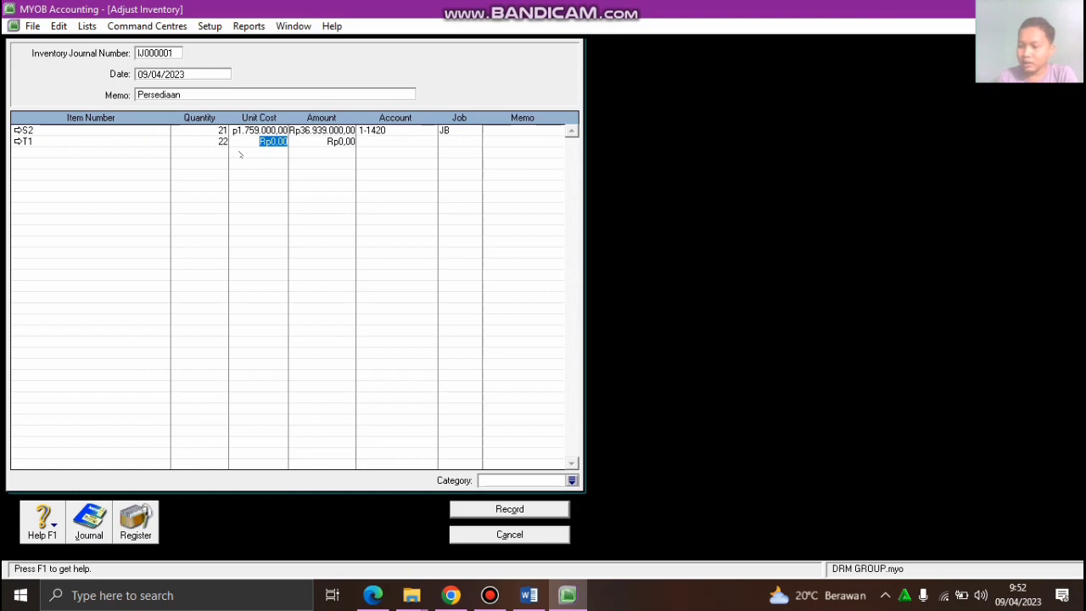
text(1)
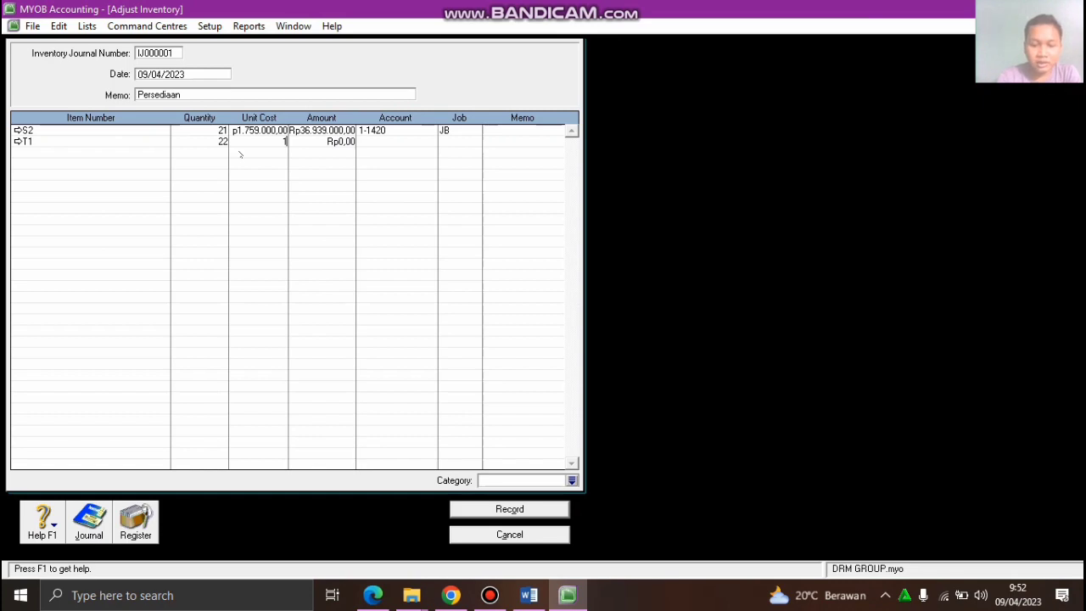
text(97500)
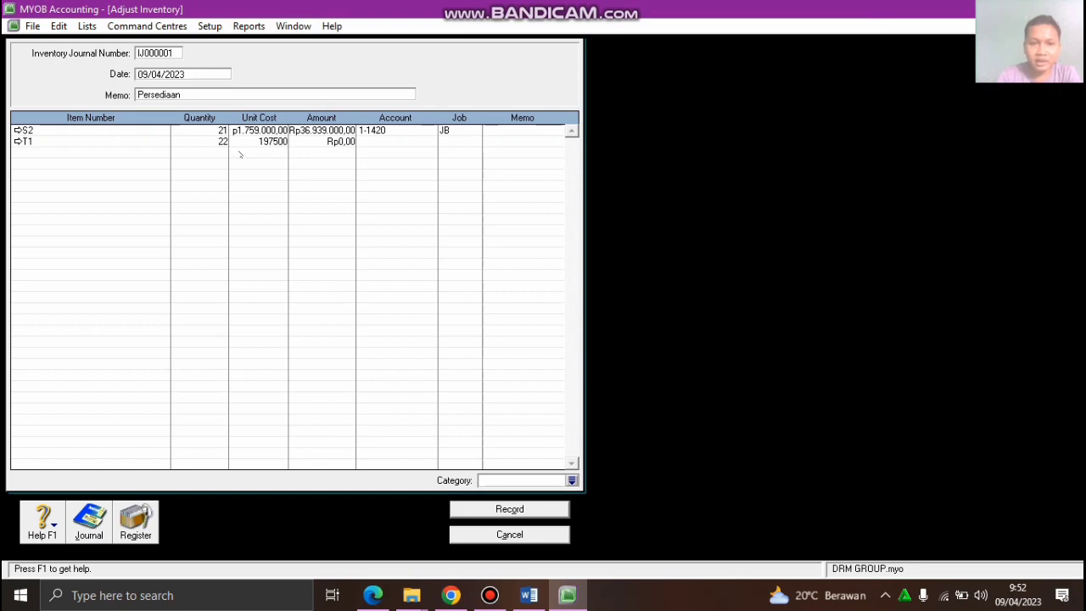
text(0)
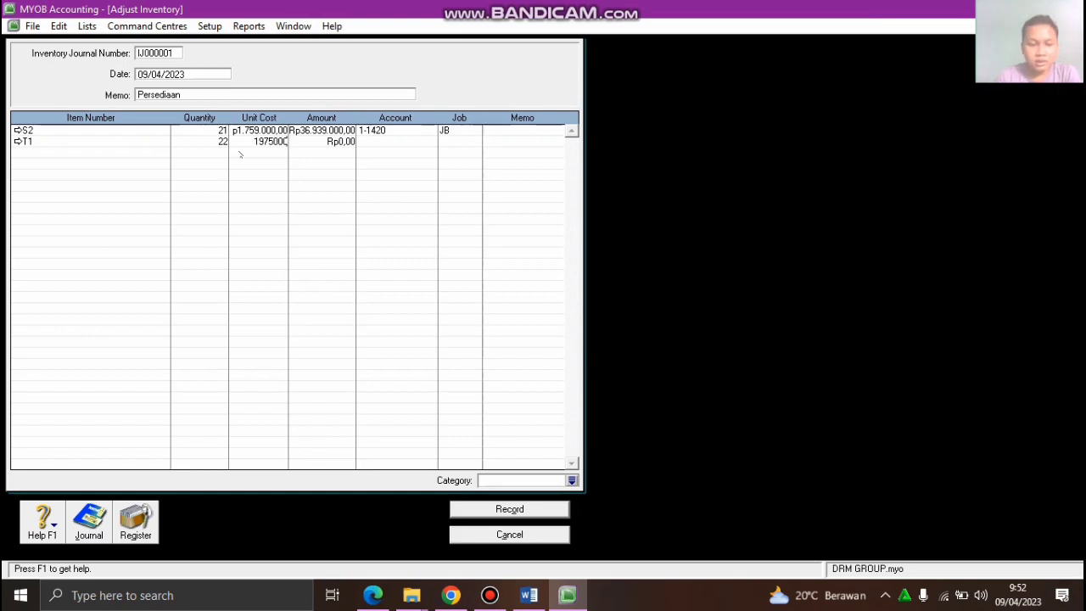
key(Tab)
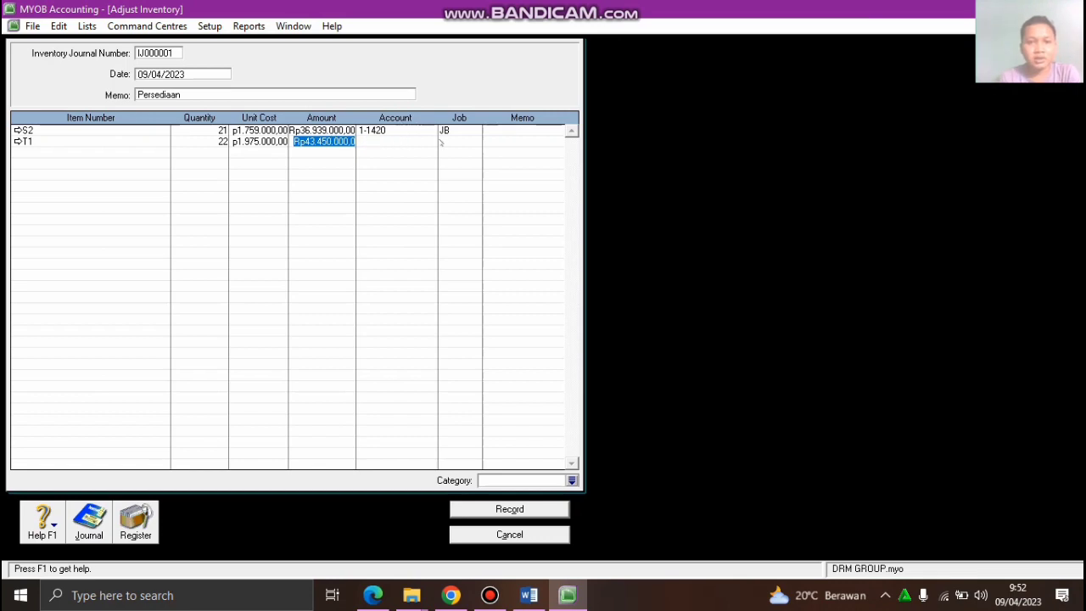
Assign account 5-1100 (TELEVISI) to the T1 line of the inventory adjustment
click(383, 146)
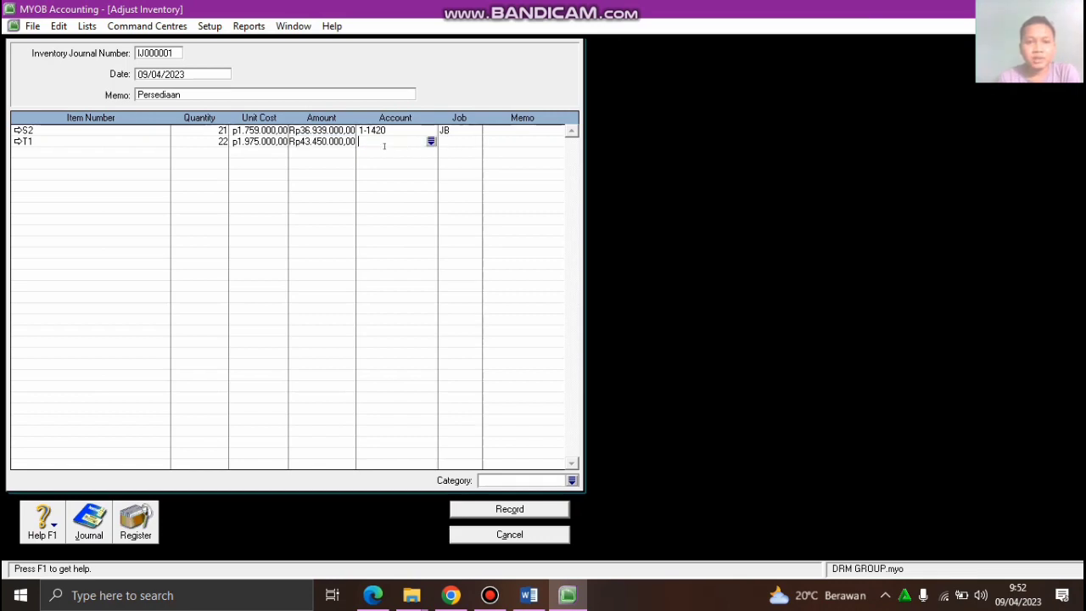
click(431, 142)
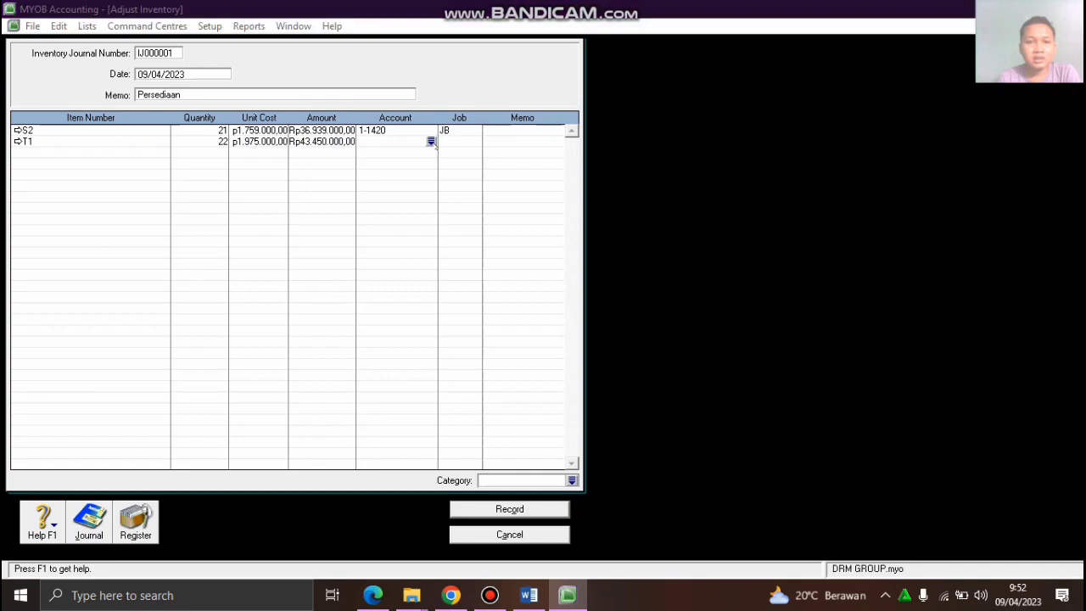
text(5-1100)
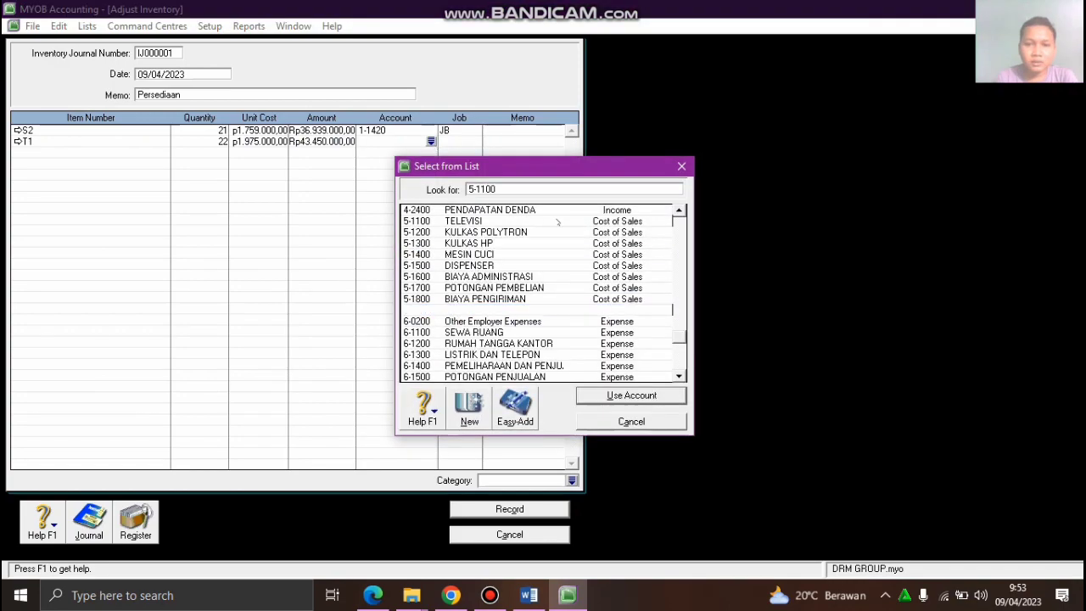
key(Return)
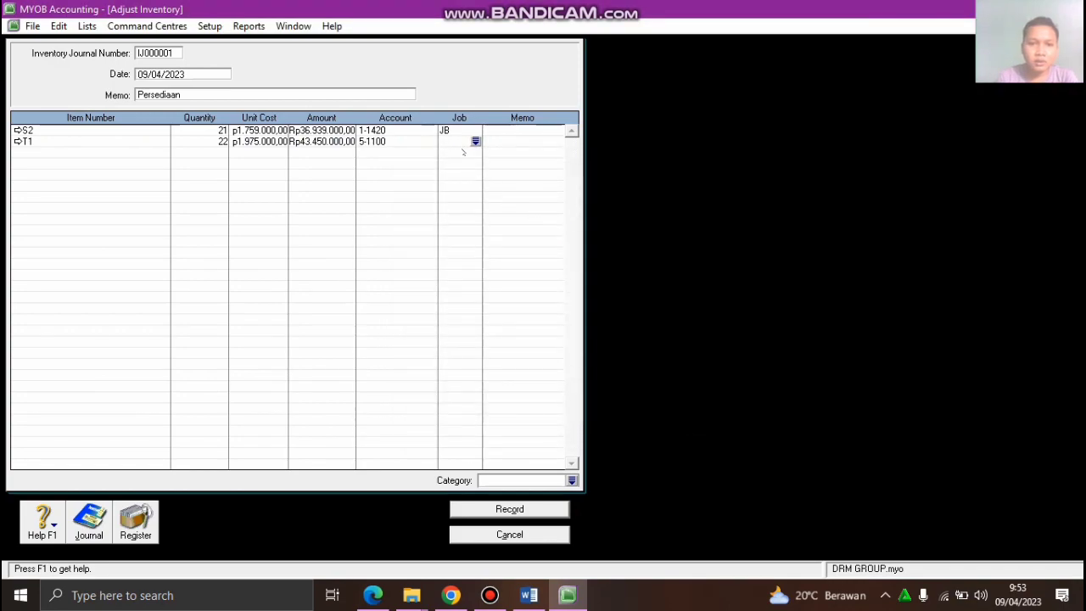
Assign the job JB (Jual Beli) to the T1 line and record the inventory adjustment
click(476, 142)
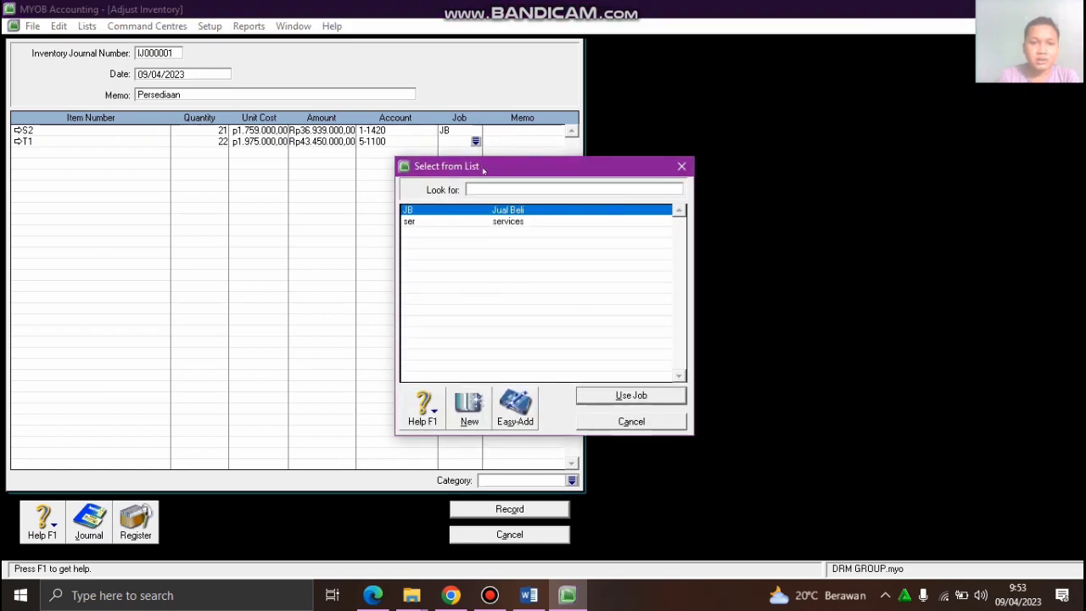
click(613, 397)
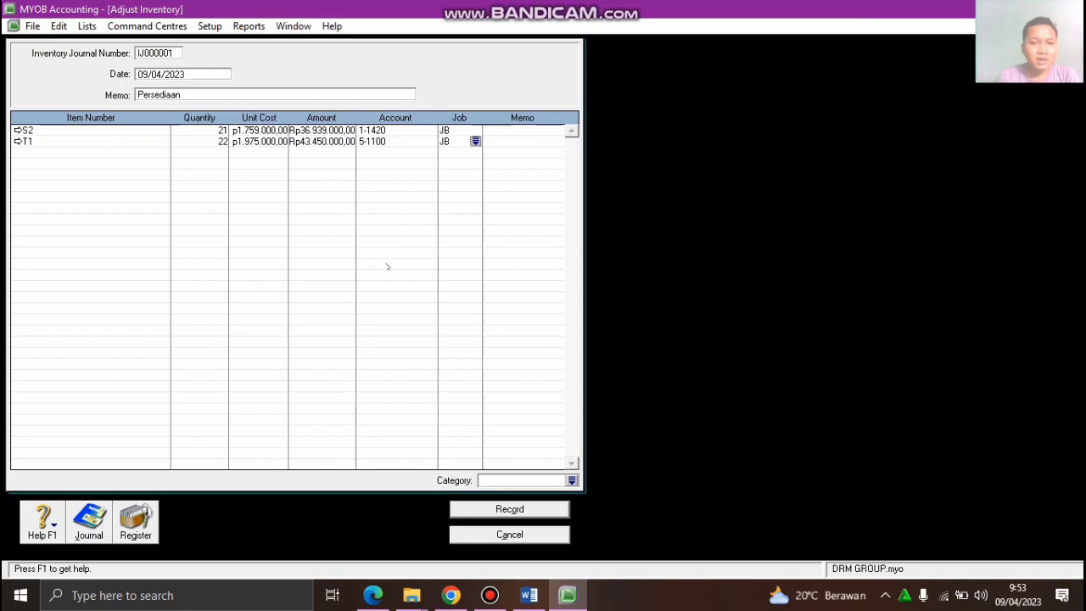
click(510, 509)
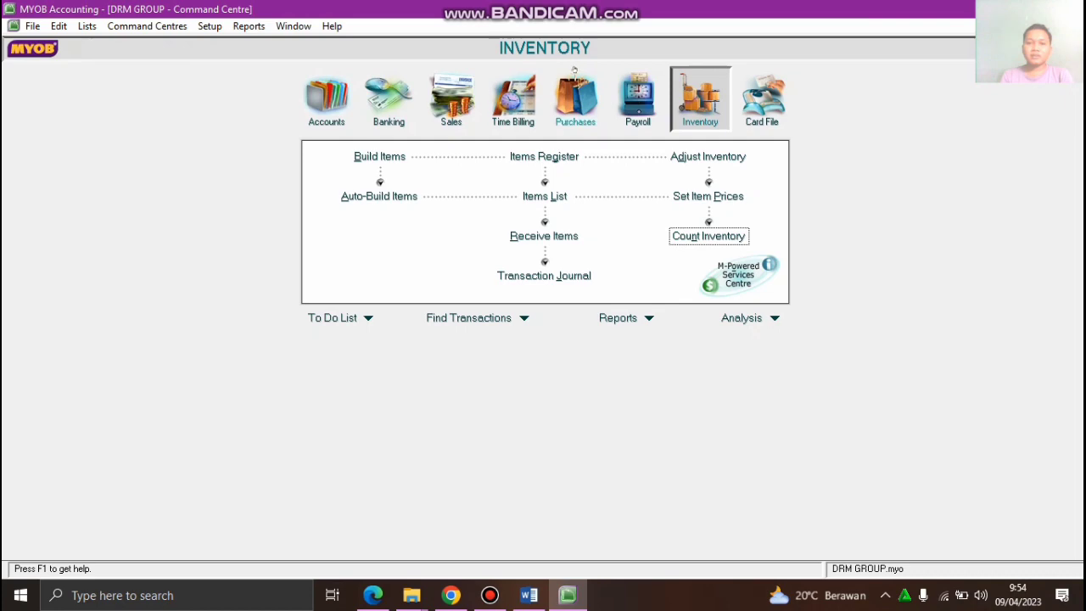
Start a new purchase bill in the Item layout with PT INDAH SAHATI as the supplier
click(579, 102)
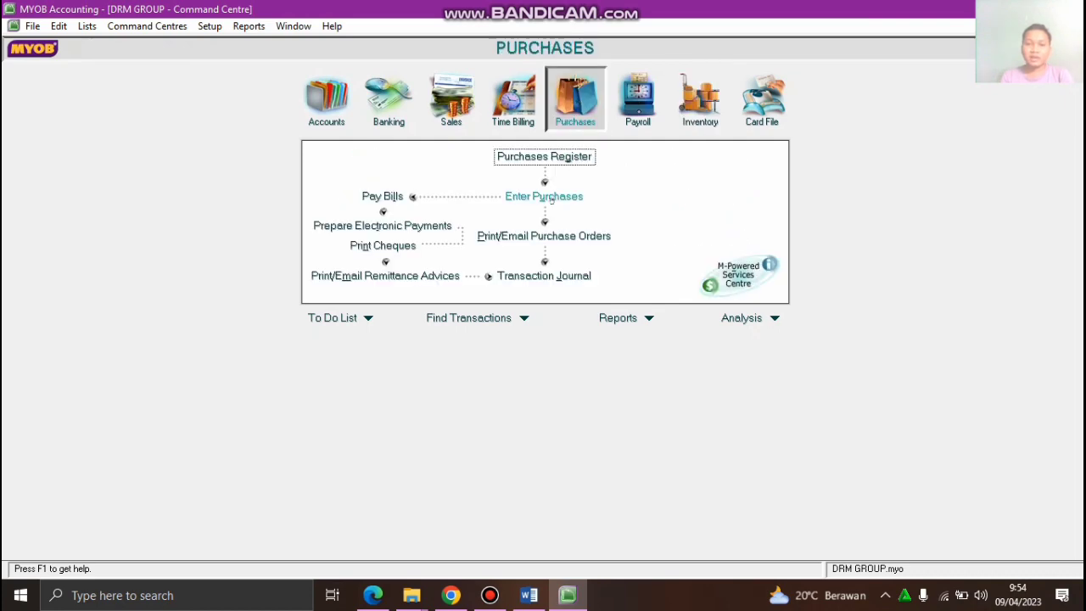
click(550, 198)
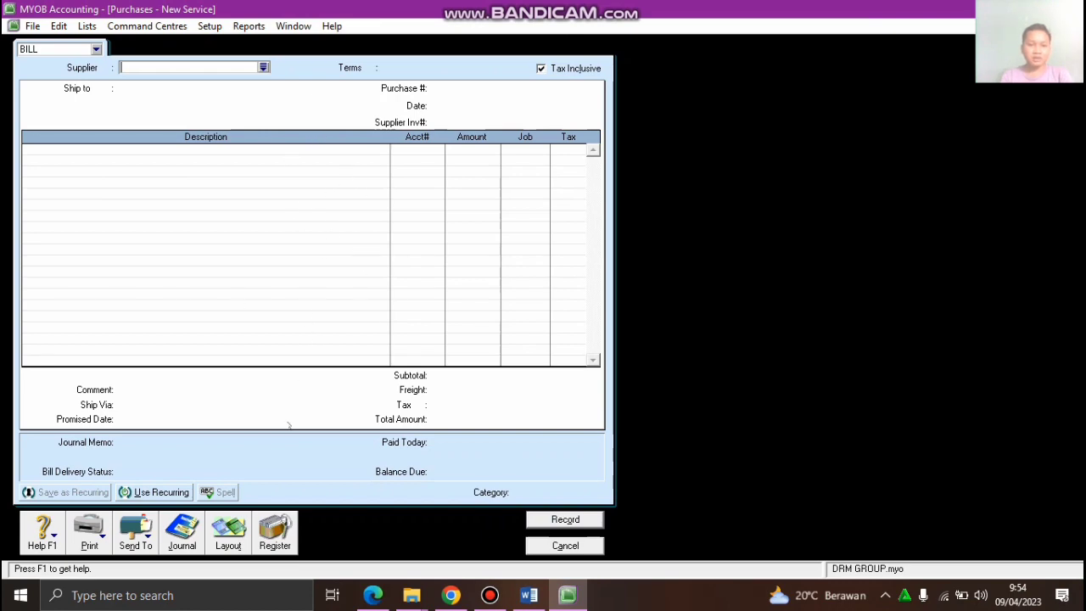
click(229, 535)
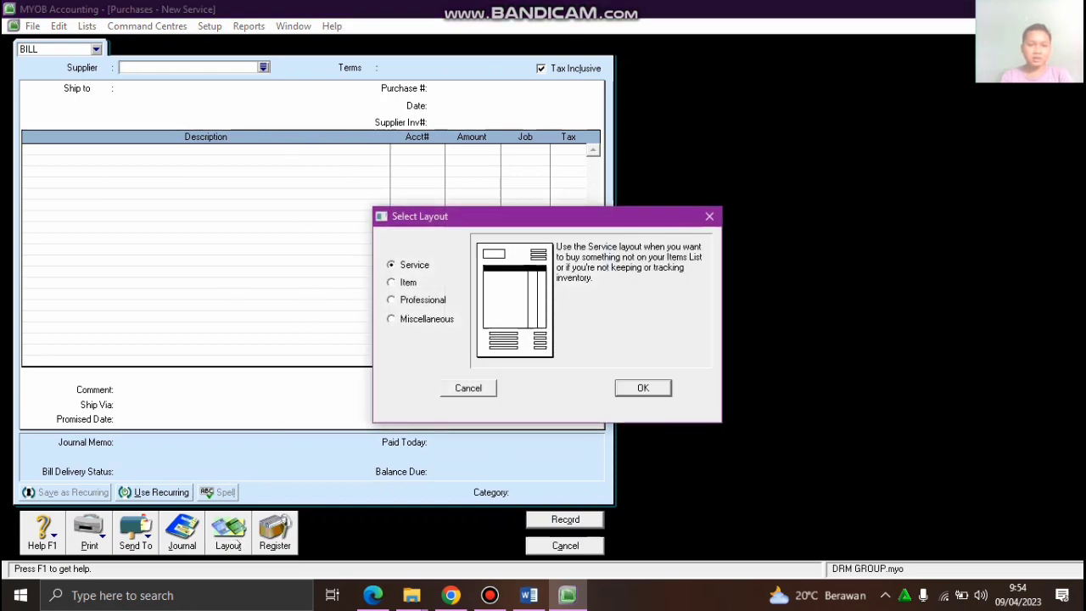
click(391, 283)
click(648, 393)
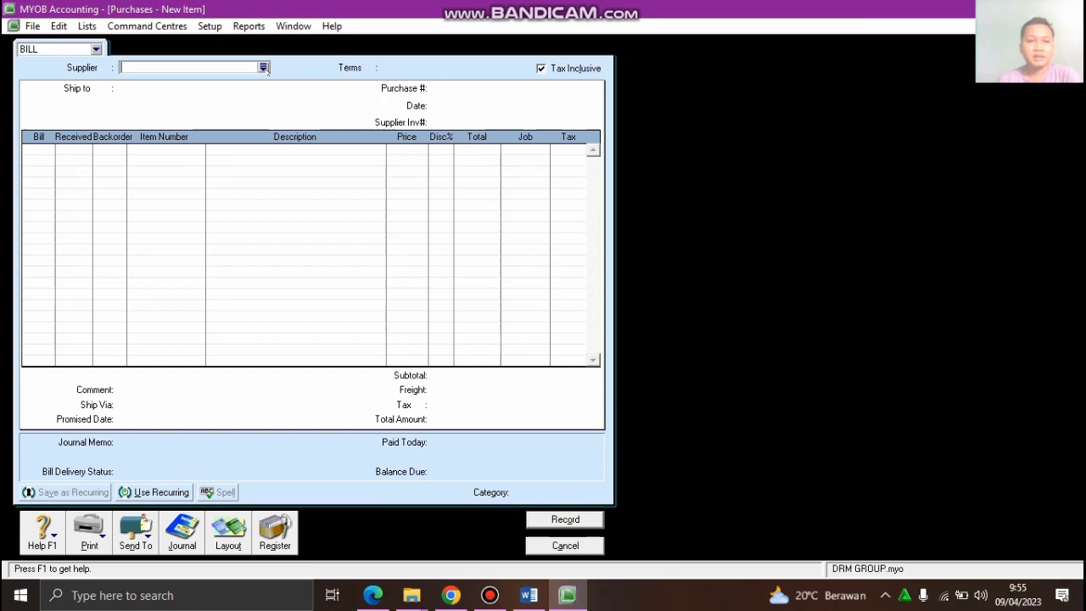
click(264, 68)
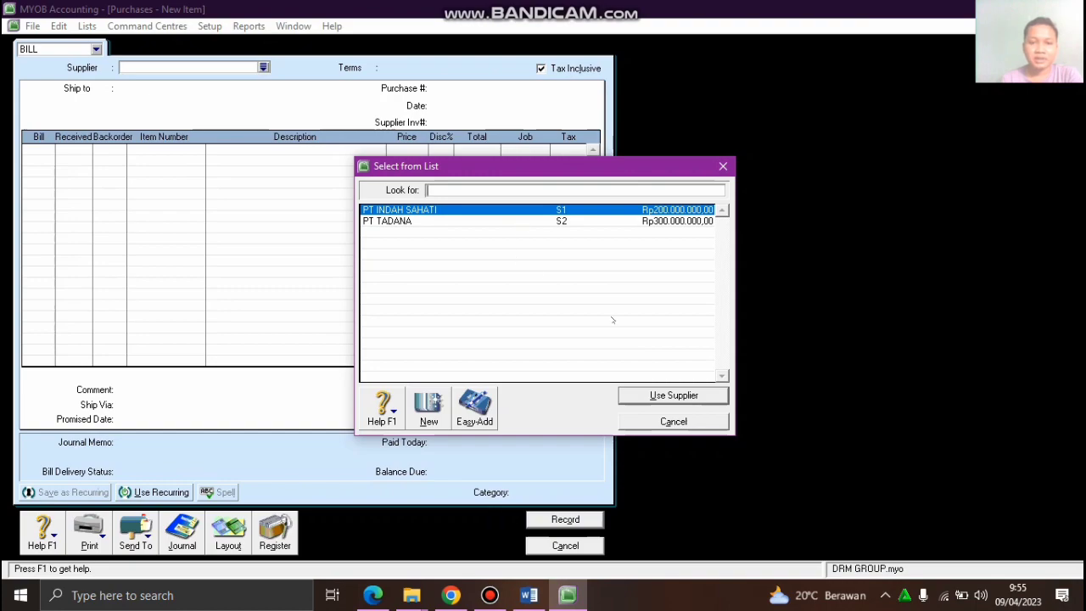
click(658, 399)
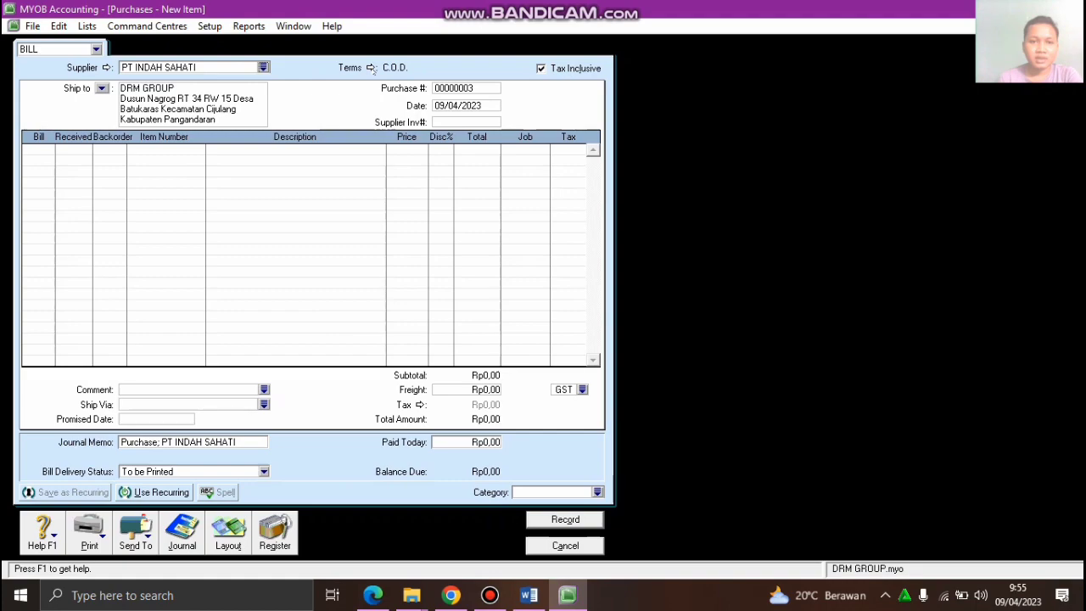
Set the bill's credit terms to In a Given # of Days, with 10 discount days, 30 balance due days and 2% early payment discount
click(372, 70)
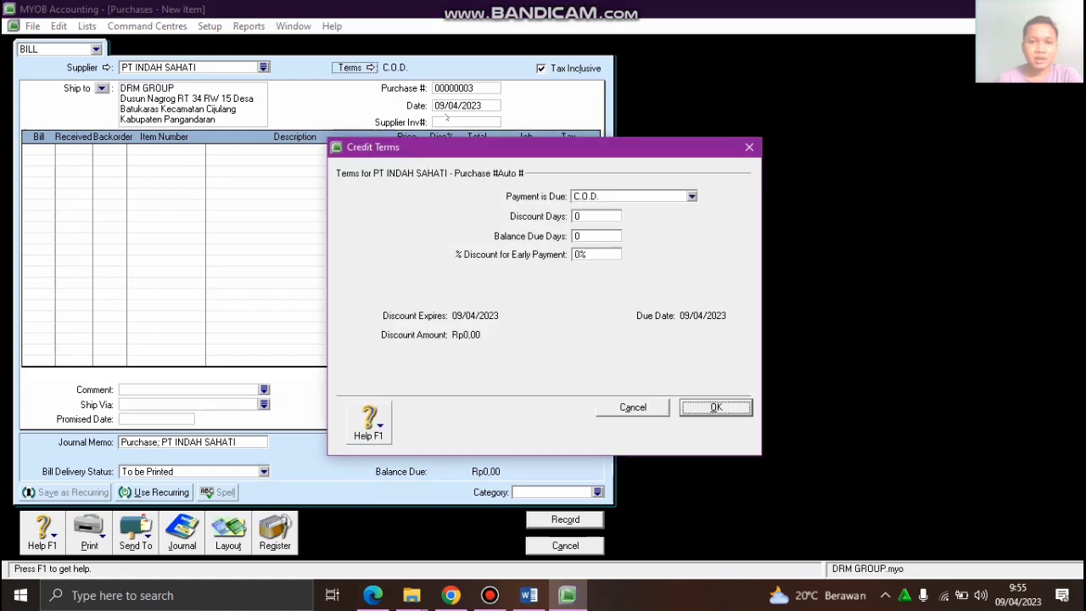
click(691, 196)
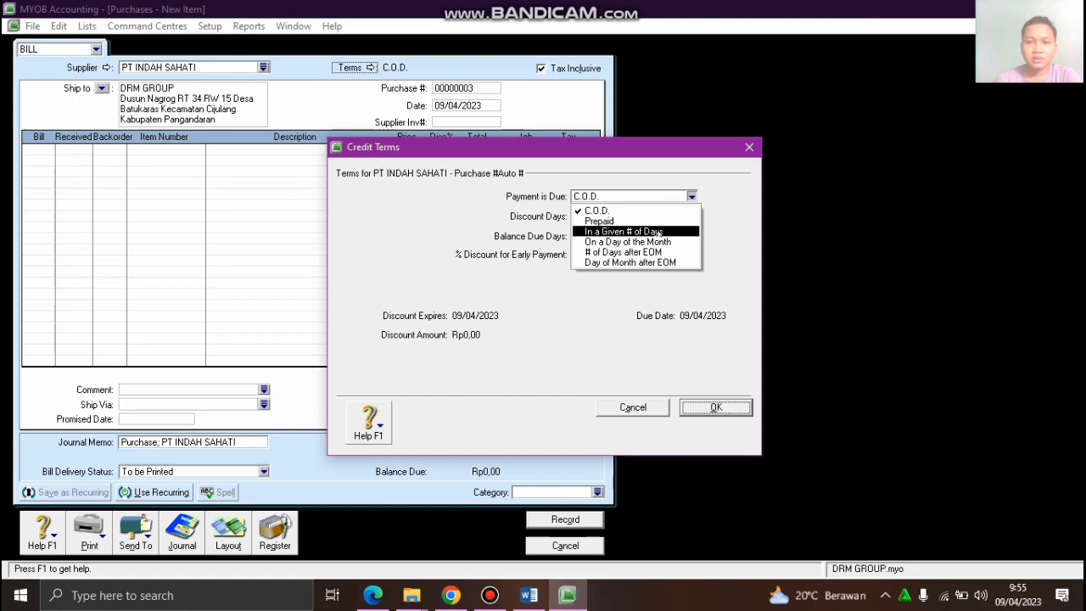
click(660, 231)
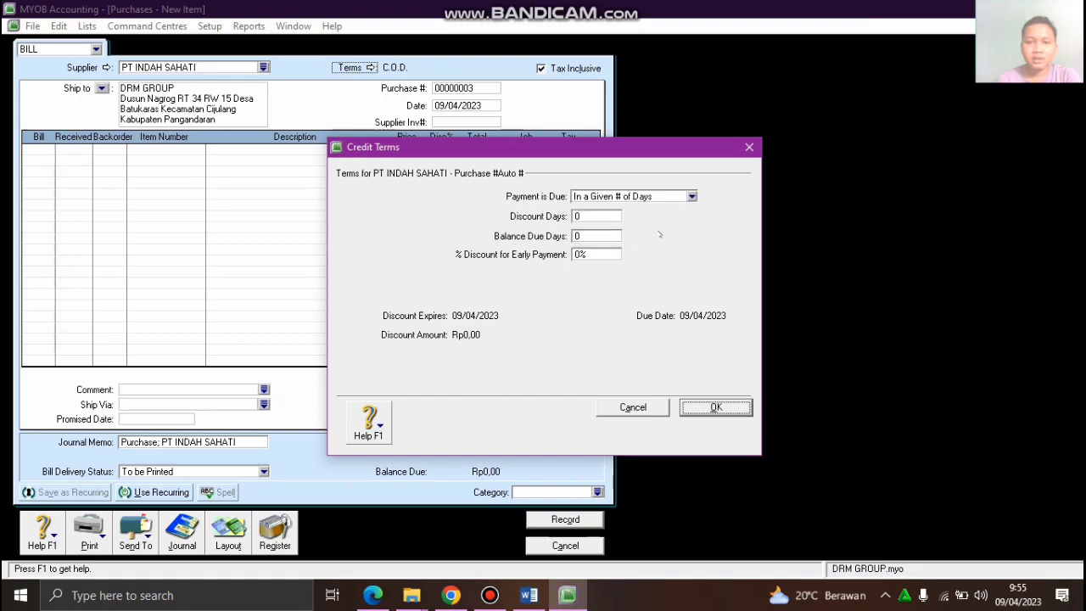
click(597, 216)
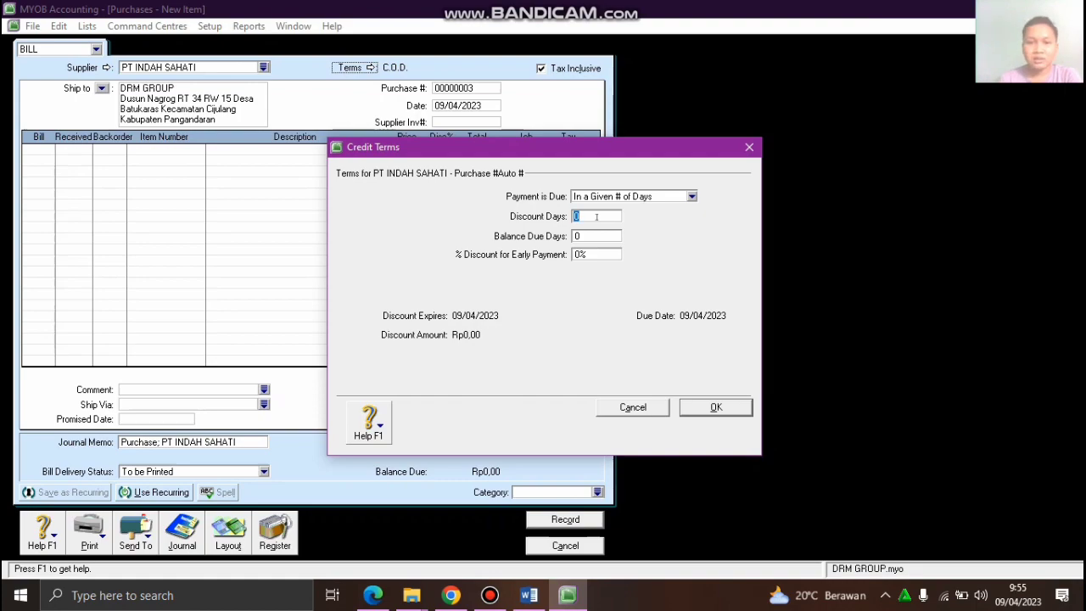
text(10)
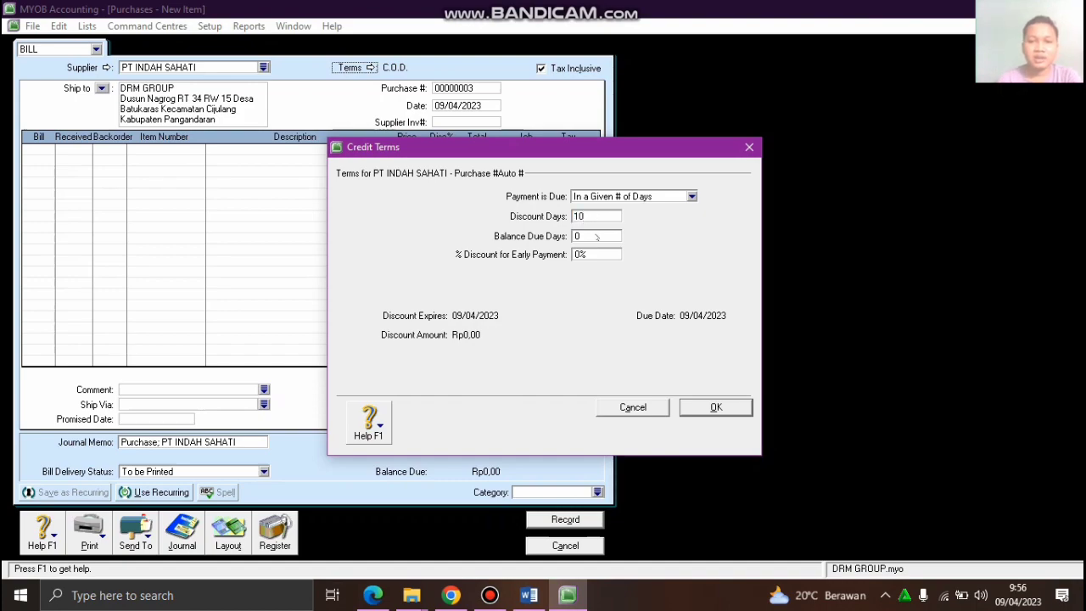
click(591, 236)
text(30)
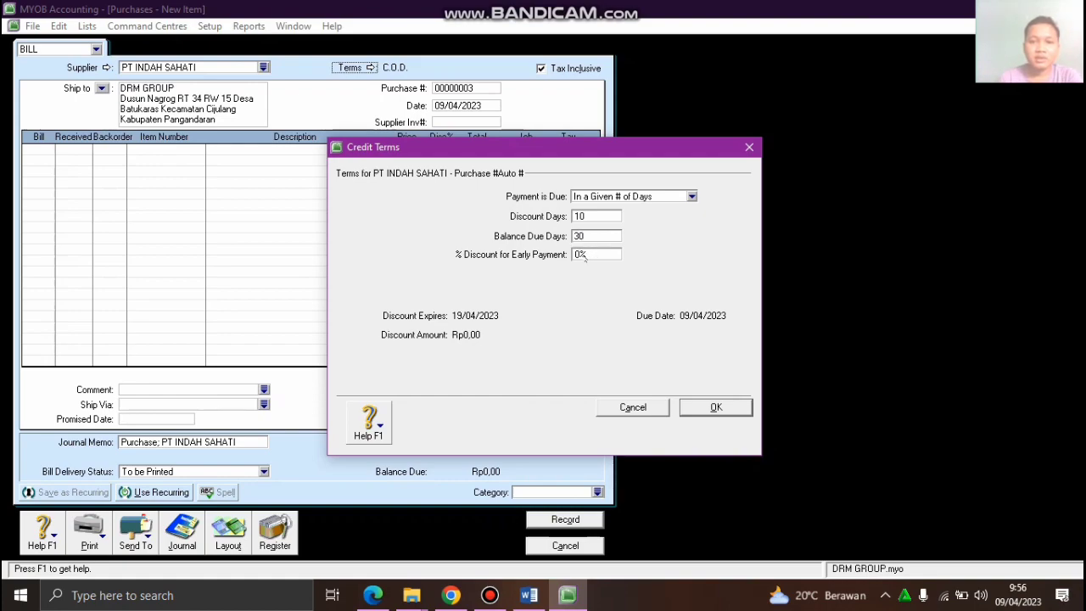
click(580, 257)
text(2)
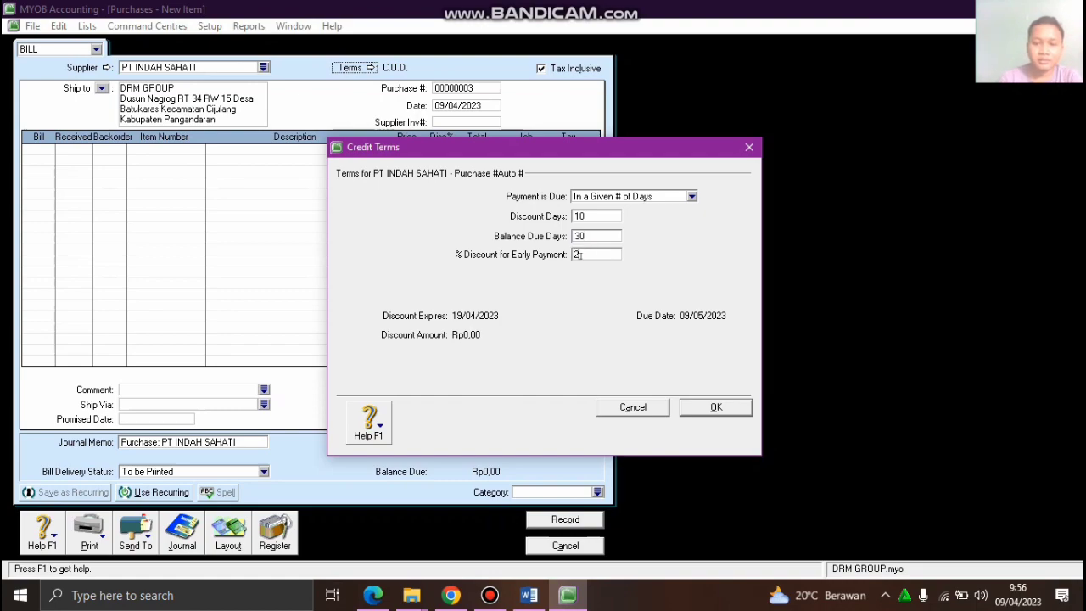
key(Return)
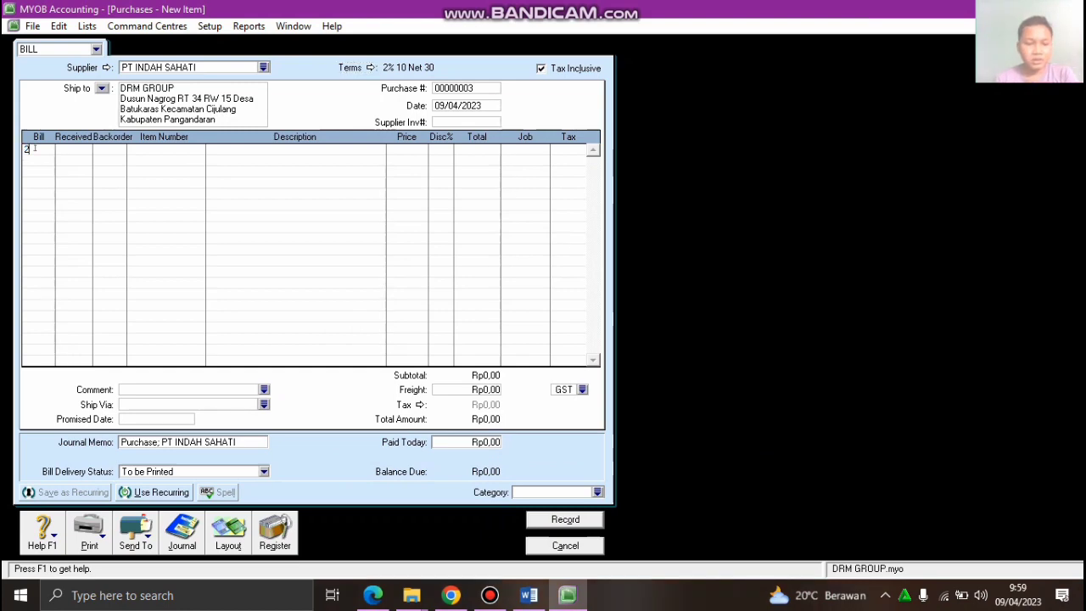
Enter a billed quantity of 2 for item S2, KULKAS POLYTRON, on the first line of the bill
text(2)
key(Tab)
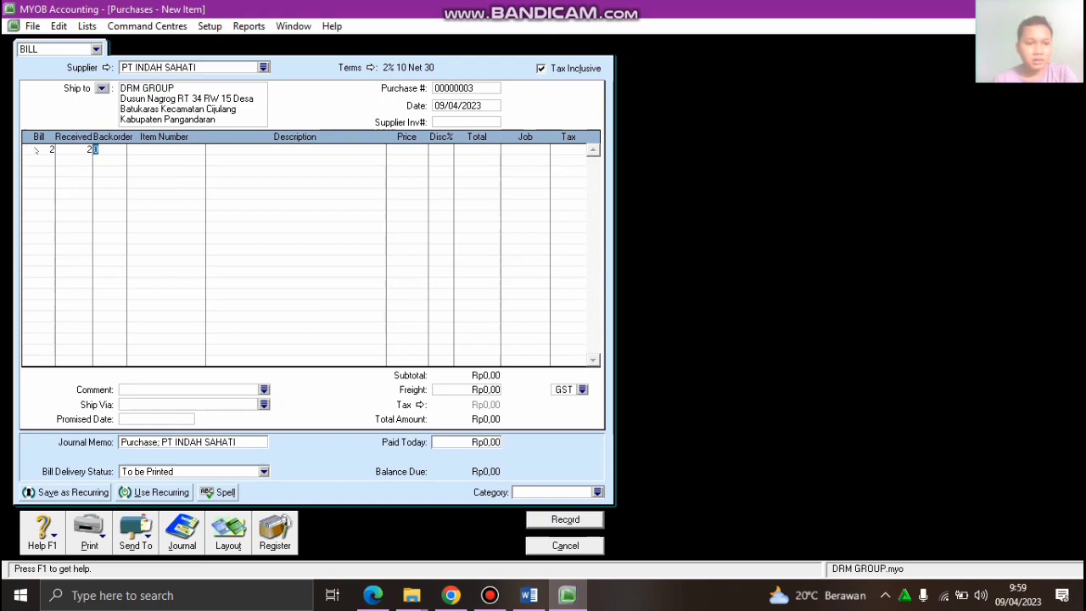
key(Tab)
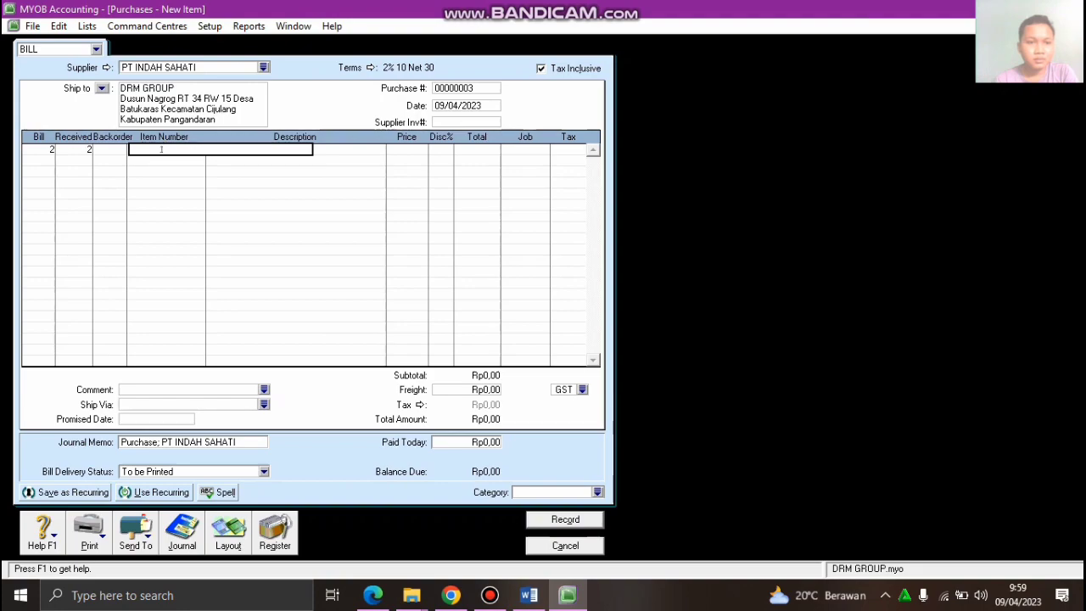
key(Tab)
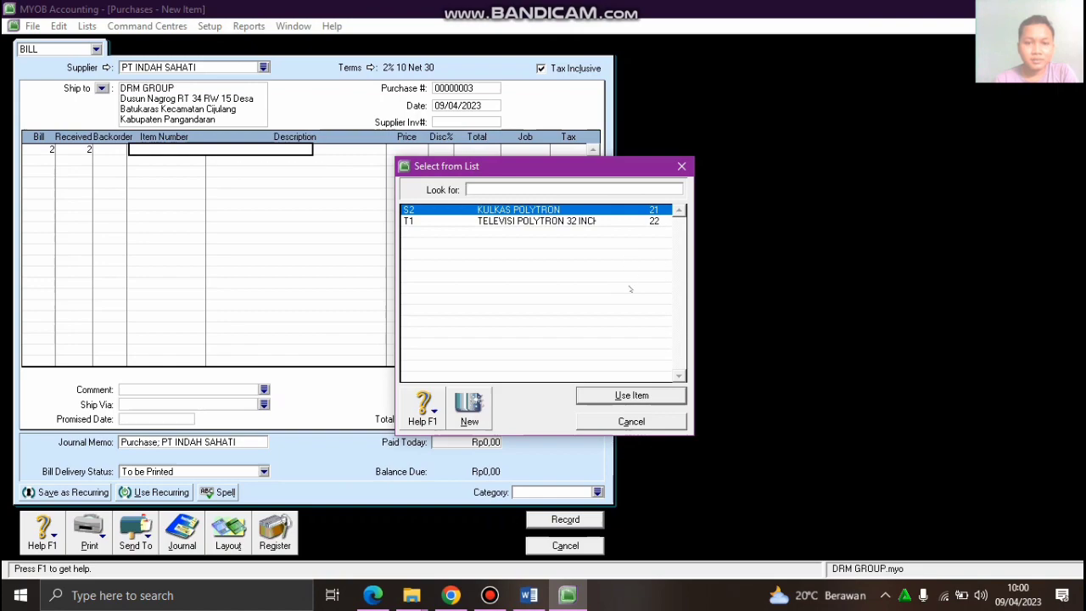
click(617, 397)
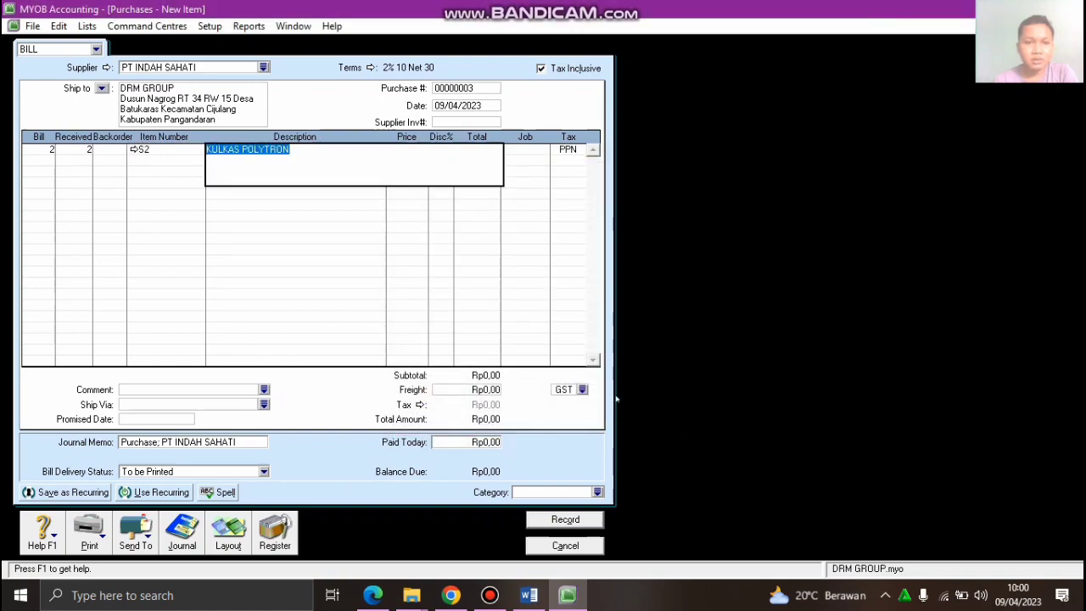
Set the price of the KULKAS POLYTRON line to 1759000, leaving its discount blank
key(Tab)
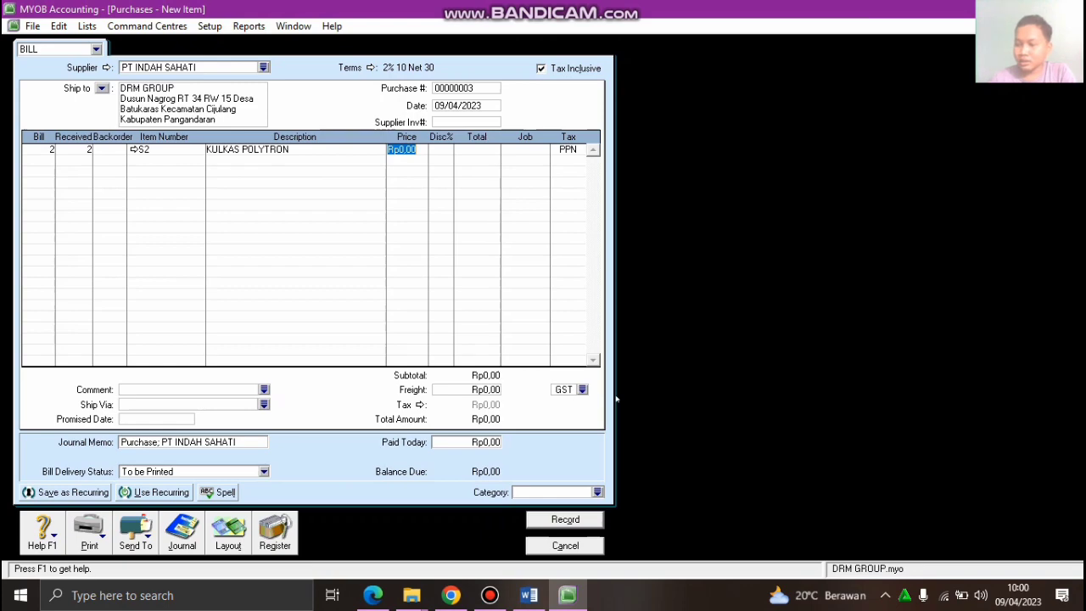
text(17)
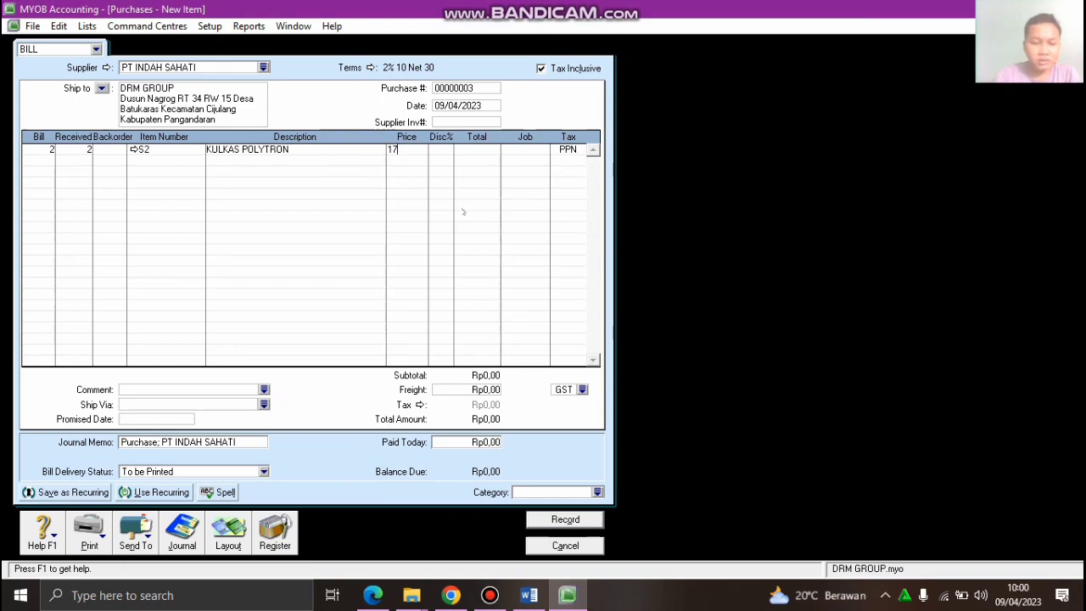
text(5)
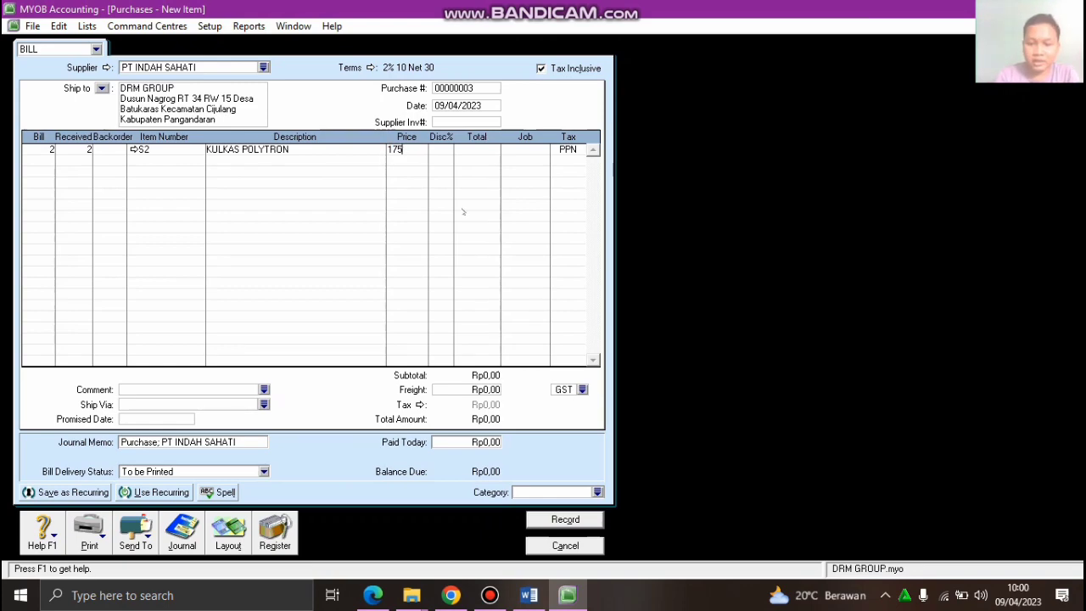
text(0000)
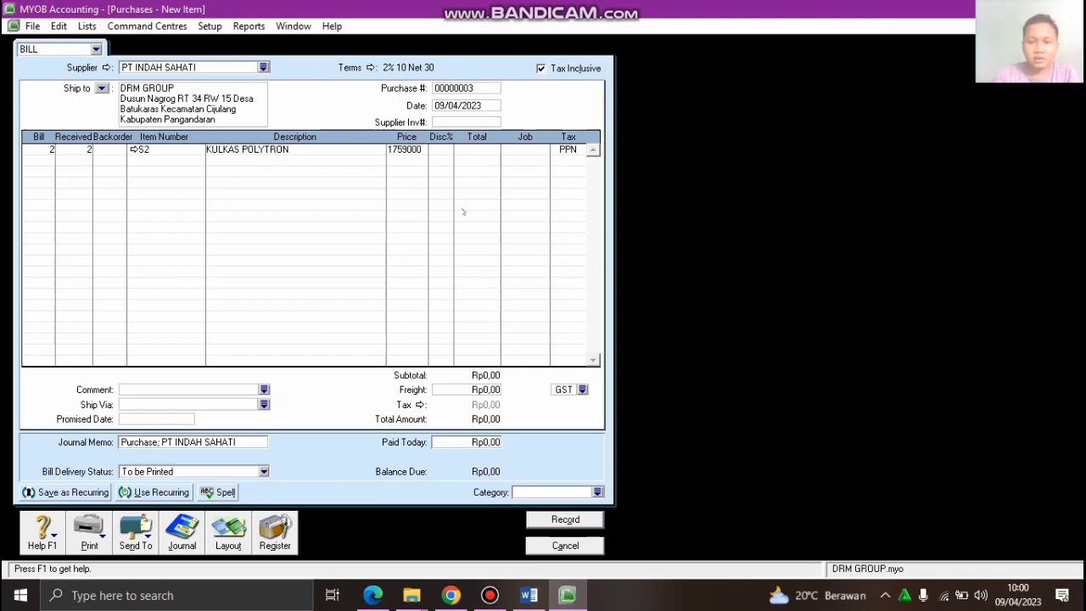
key(Tab)
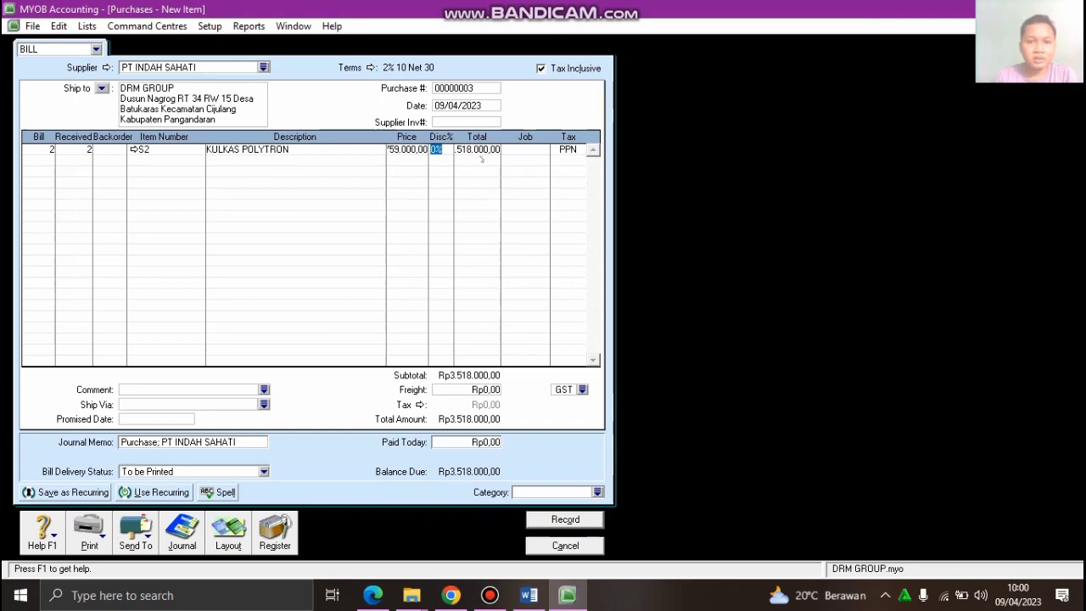
key(Tab)
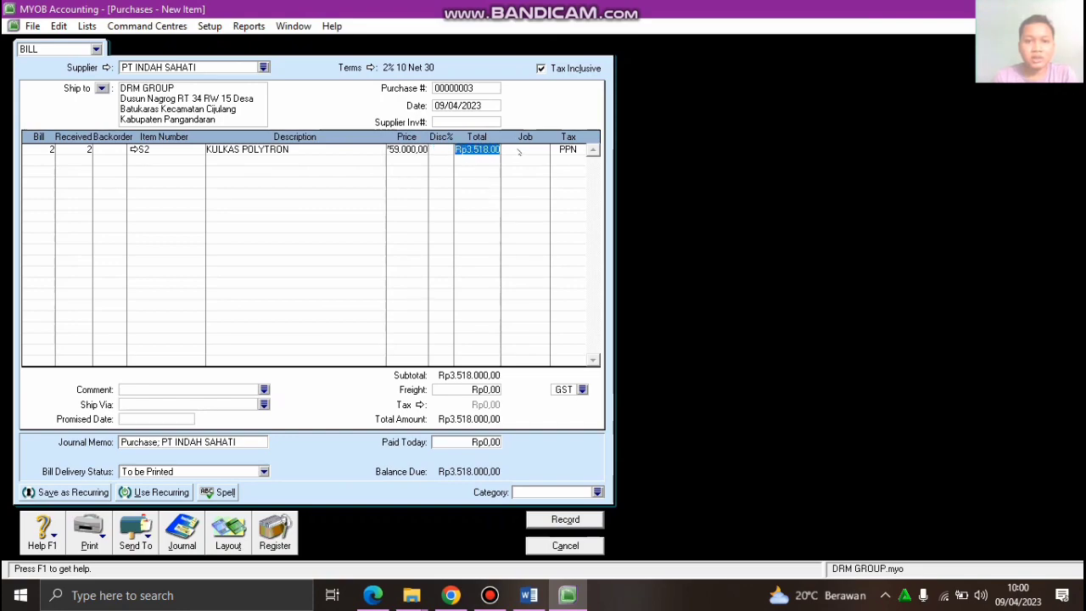
Assign the job JB (Jual Beli) to the KULKAS POLYTRON line and complete the line with the PPN tax code
click(520, 151)
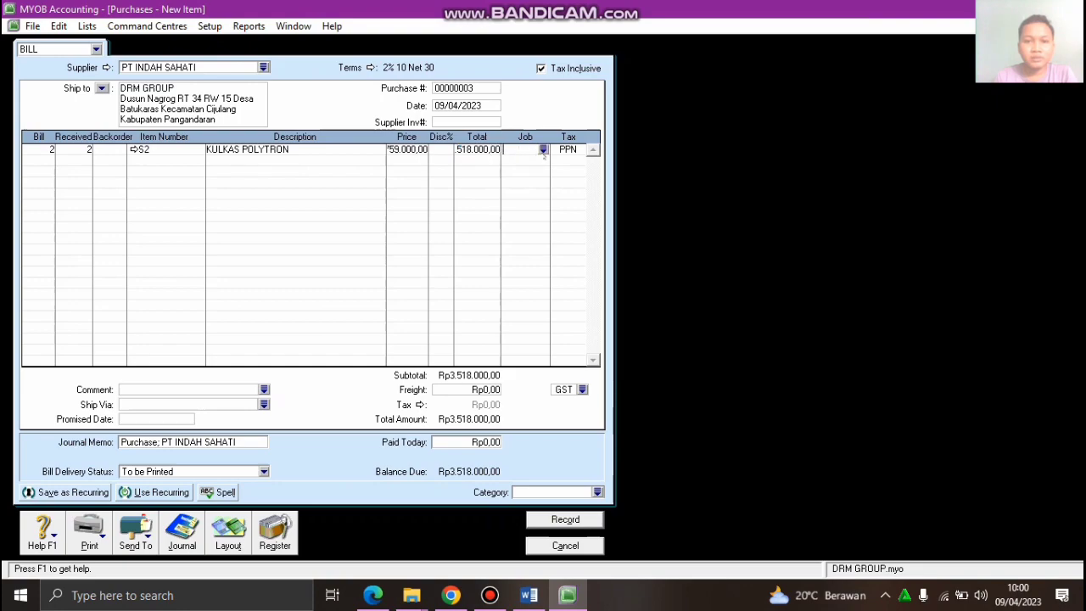
click(543, 150)
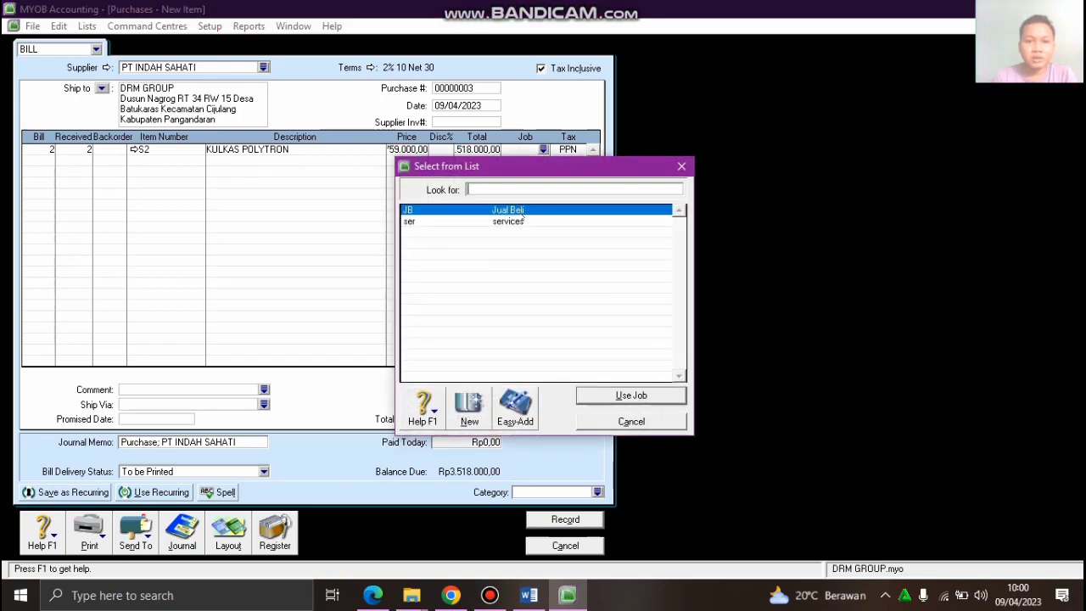
click(606, 399)
key(Tab)
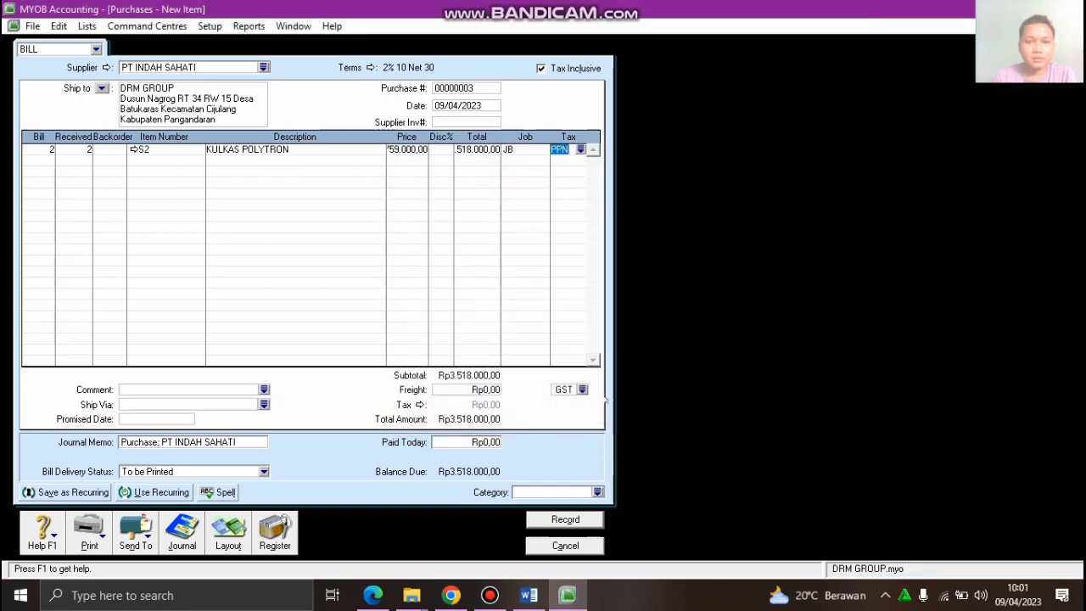
key(Tab)
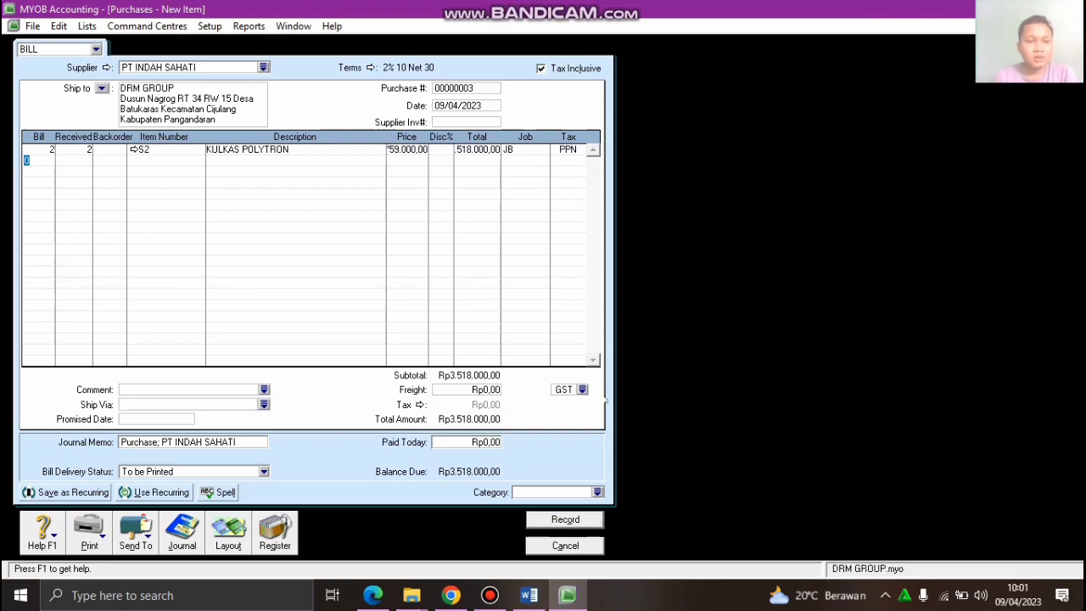
Enter a billed quantity of 3 for item T1, TELEVISI POLYTRON 32 INCH, on the second line of the bill
text(3)
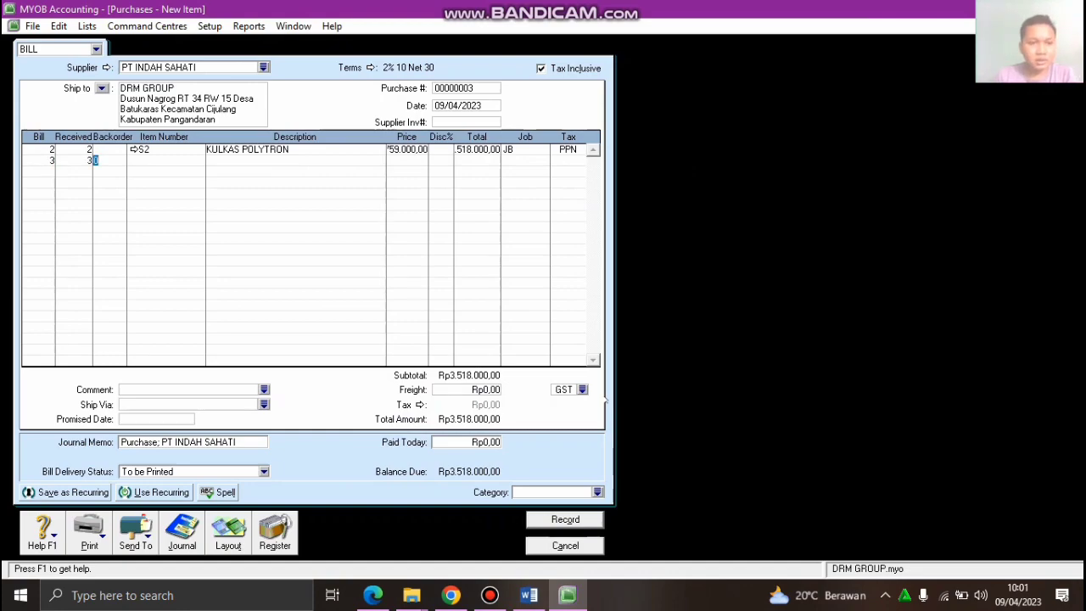
key(Tab)
key(Tab)
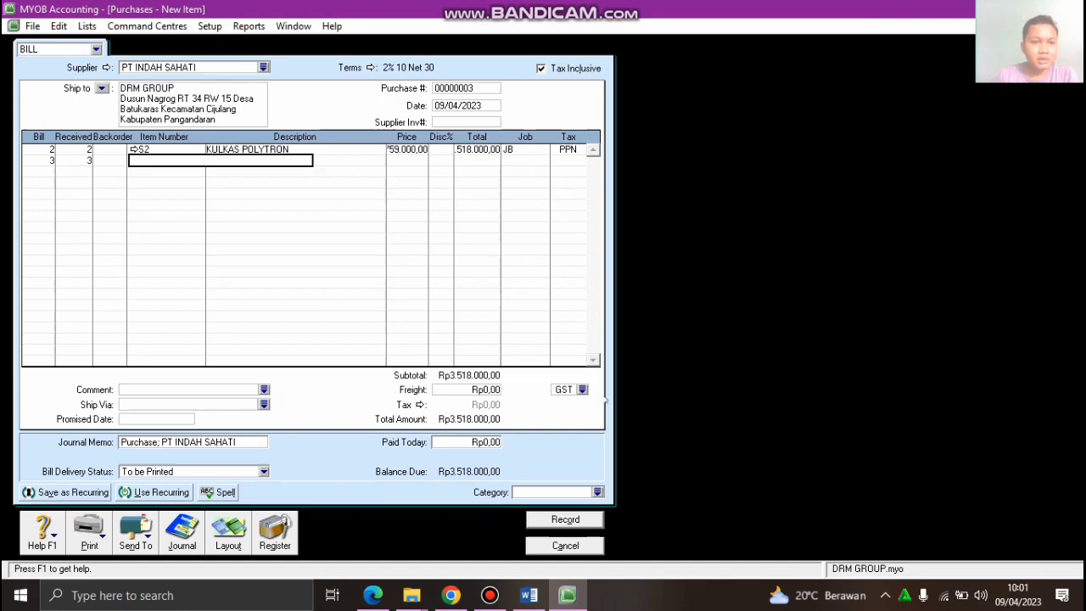
key(Tab)
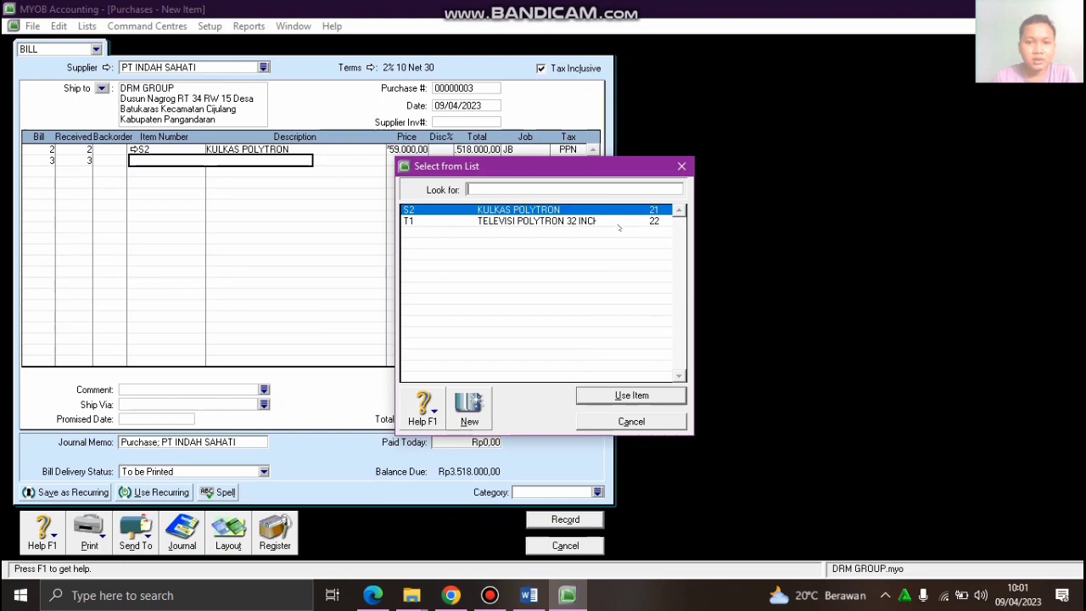
text(T1)
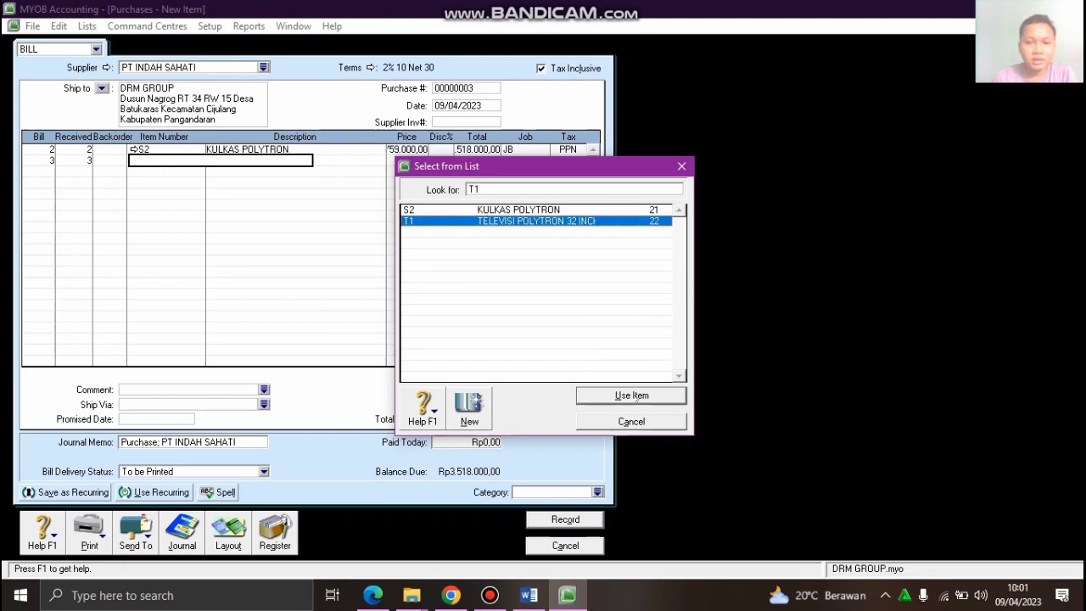
click(633, 395)
key(Tab)
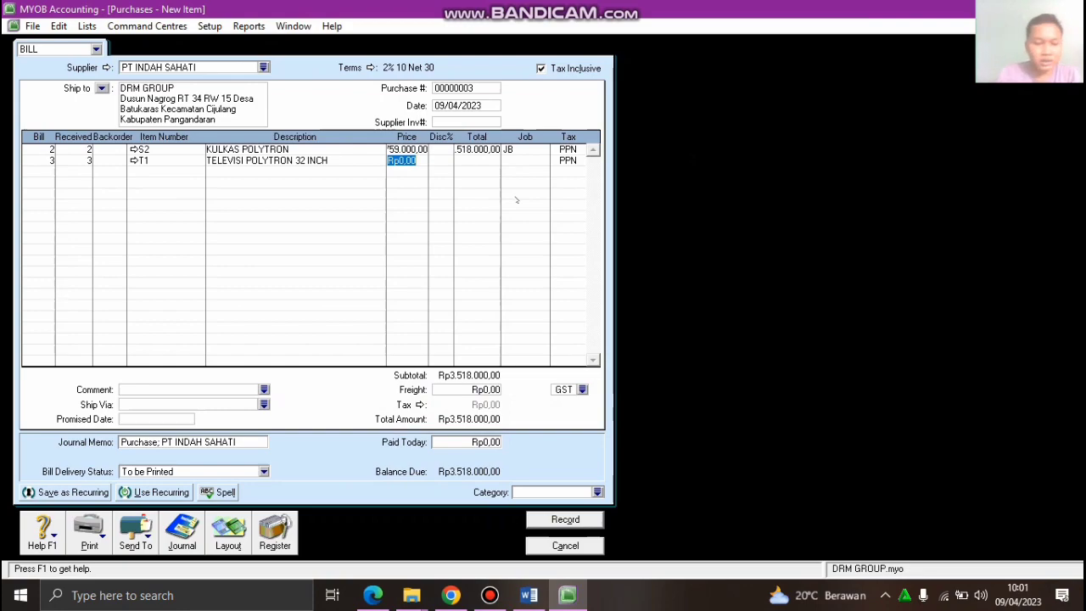
Set the price of the TELEVISI POLYTRON 32 INCH line to 1975000, leaving its discount blank
text(1)
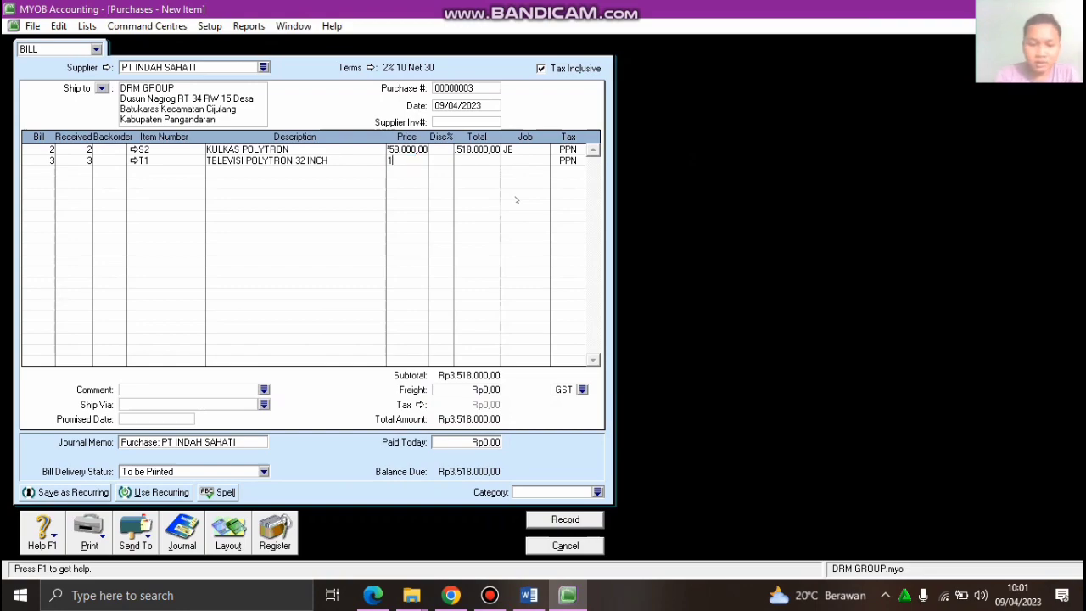
text(975)
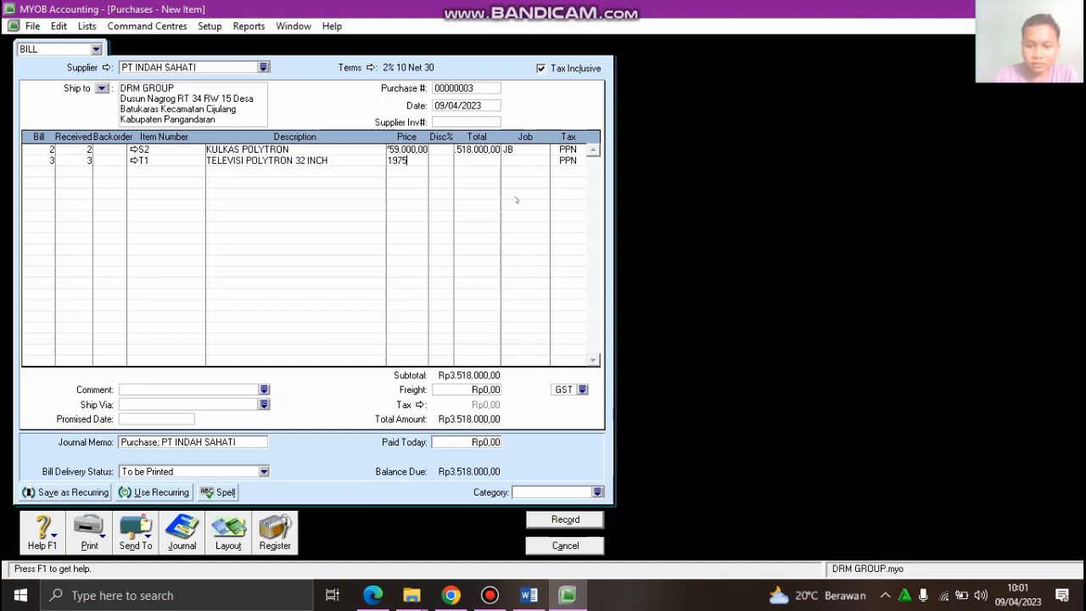
text(000)
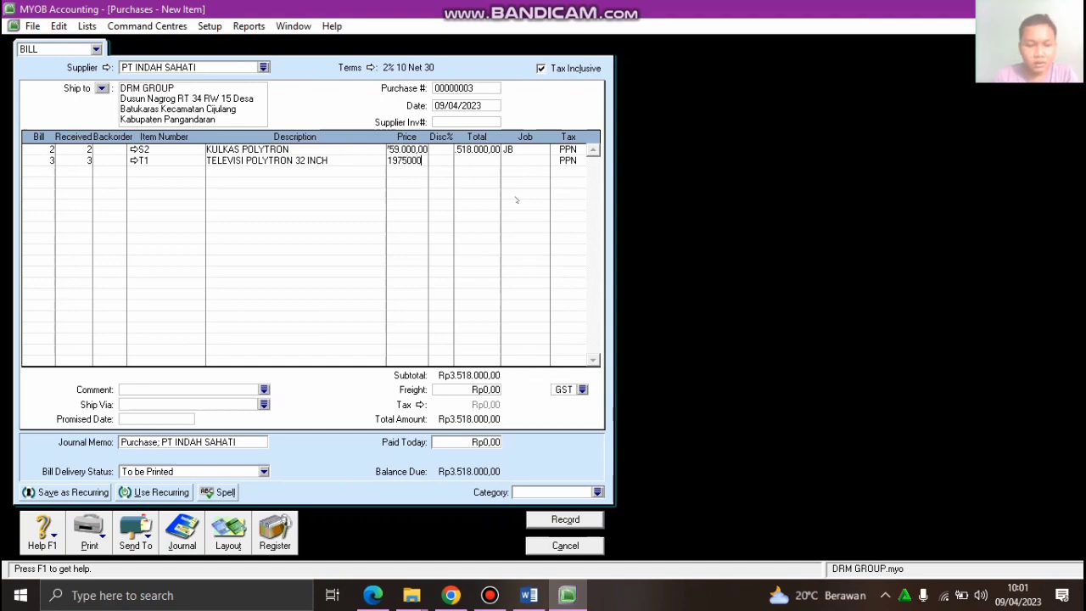
key(Tab)
key(Tab)
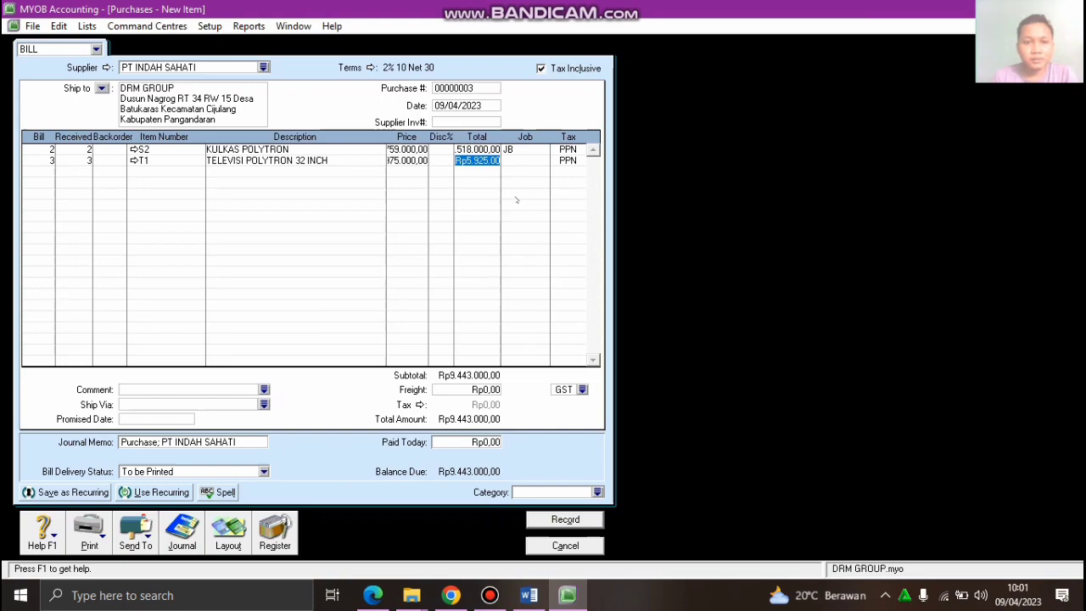
Assign the job JB (Jual Beli) to the TELEVISI POLYTRON 32 INCH line
key(Tab)
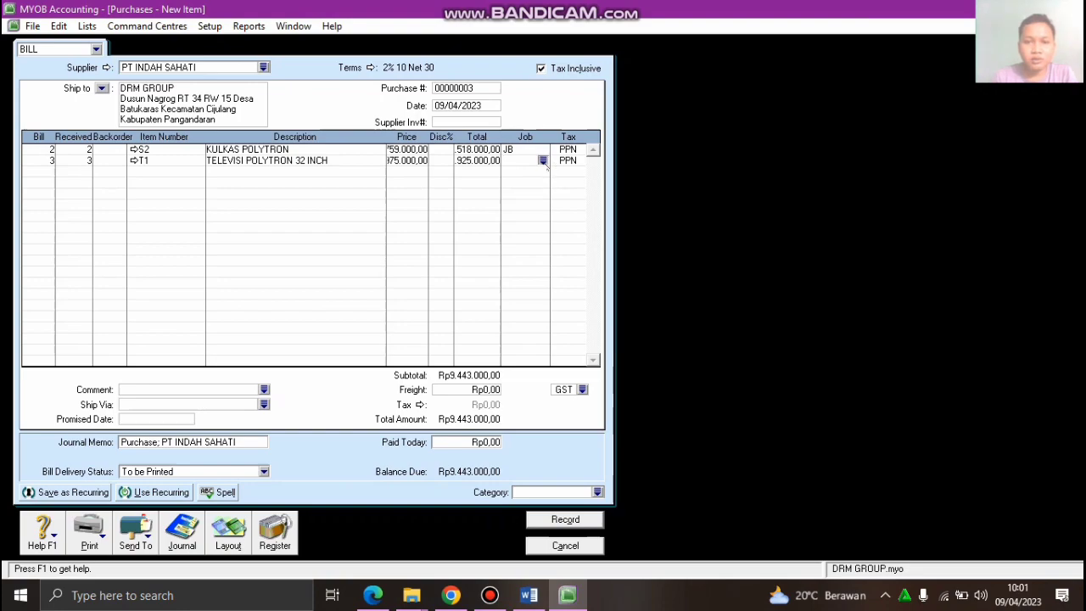
click(543, 161)
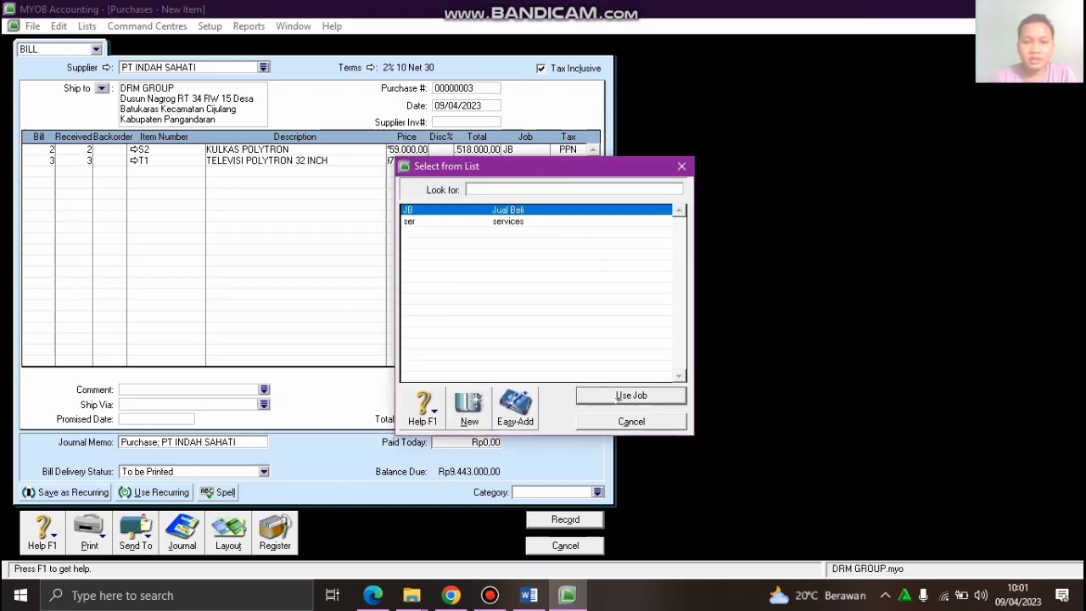
key(Return)
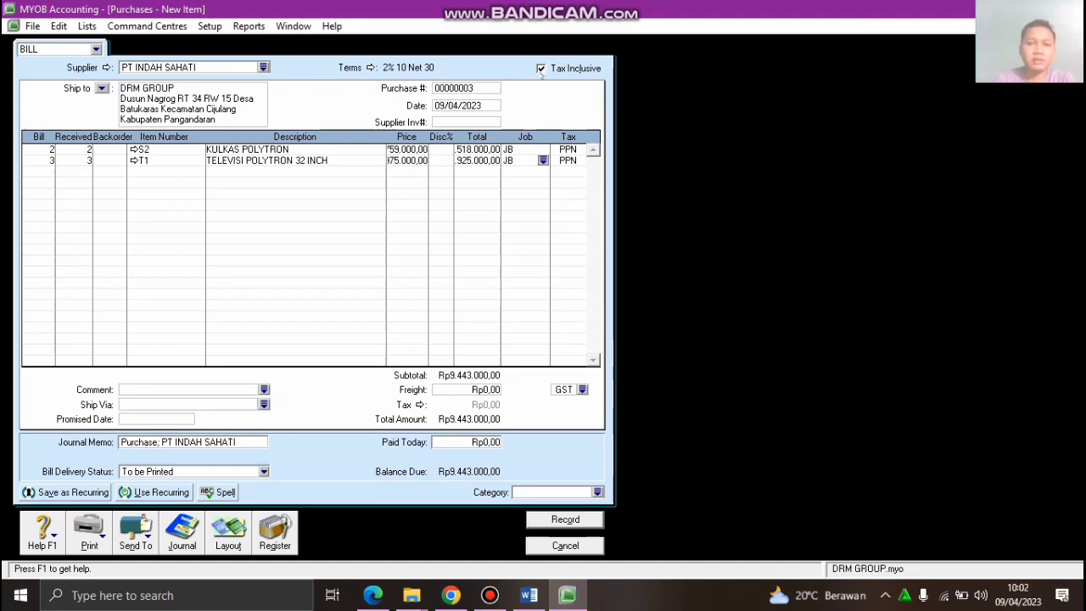
Make the bill's amounts tax exclusive and enter a freight charge of 700000
click(540, 69)
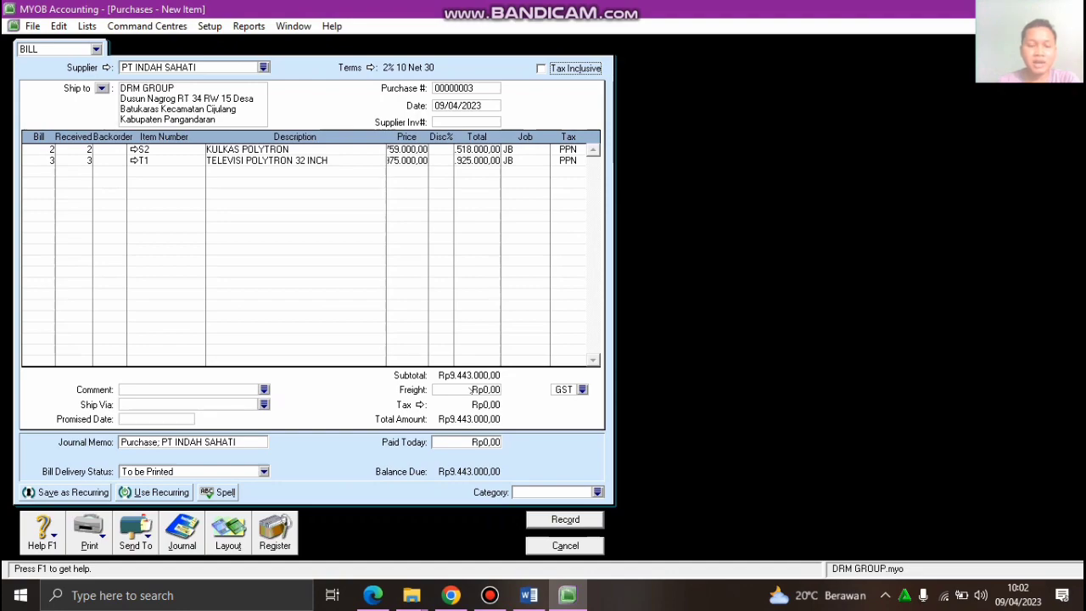
click(492, 390)
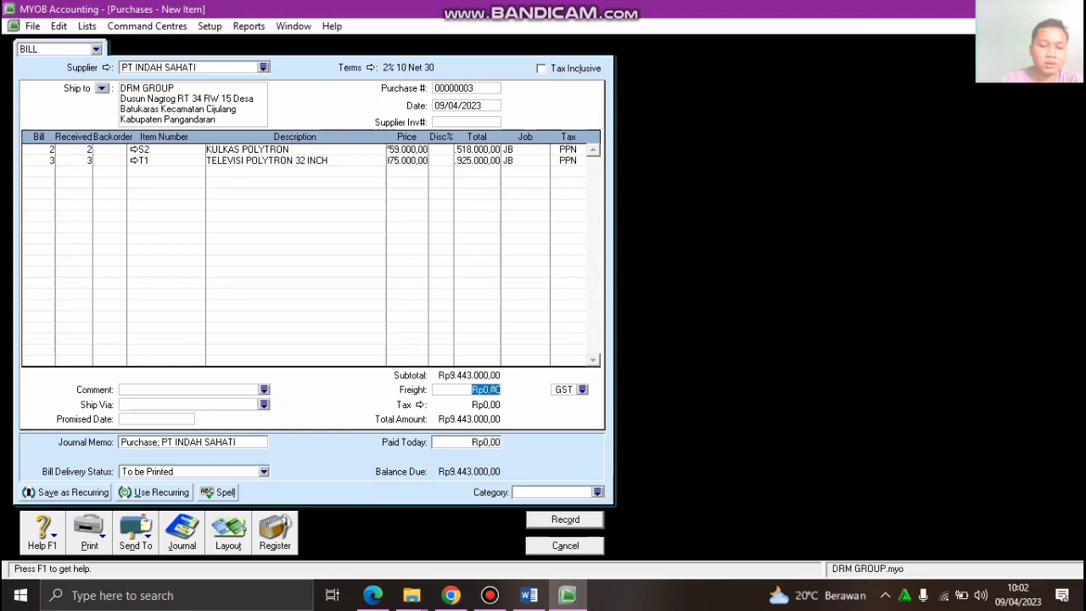
text(100000)
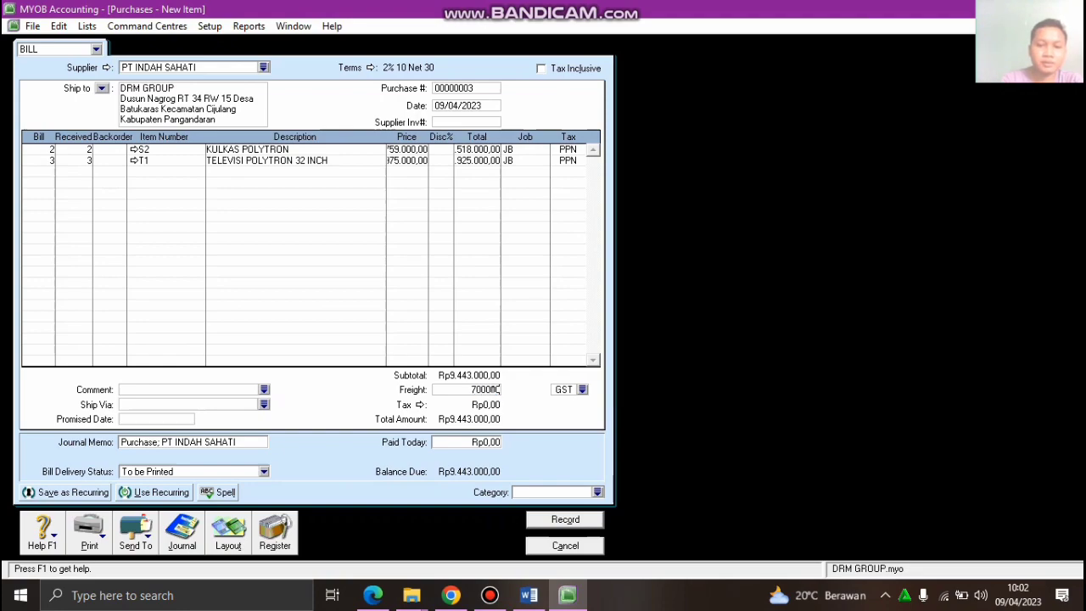
key(Tab)
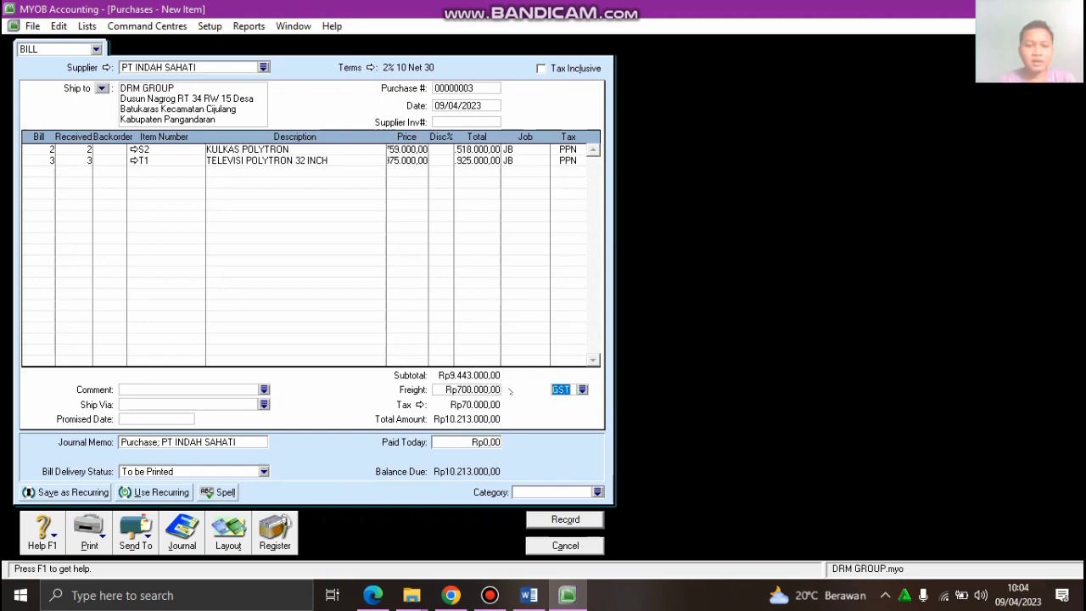
Change the freight tax code to N-T (Not Reportable)
click(582, 390)
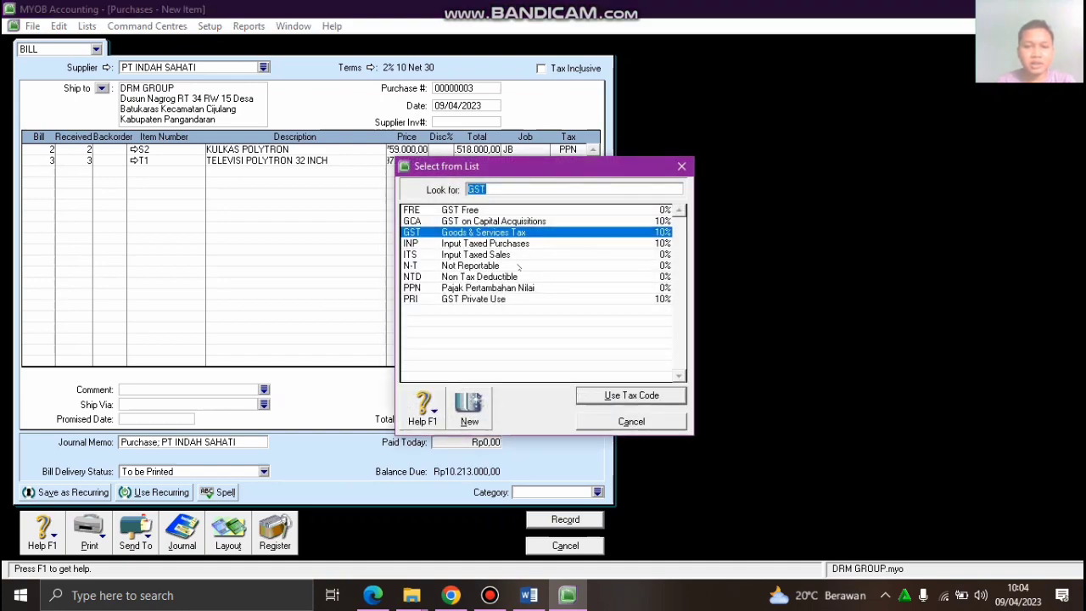
click(517, 269)
click(617, 398)
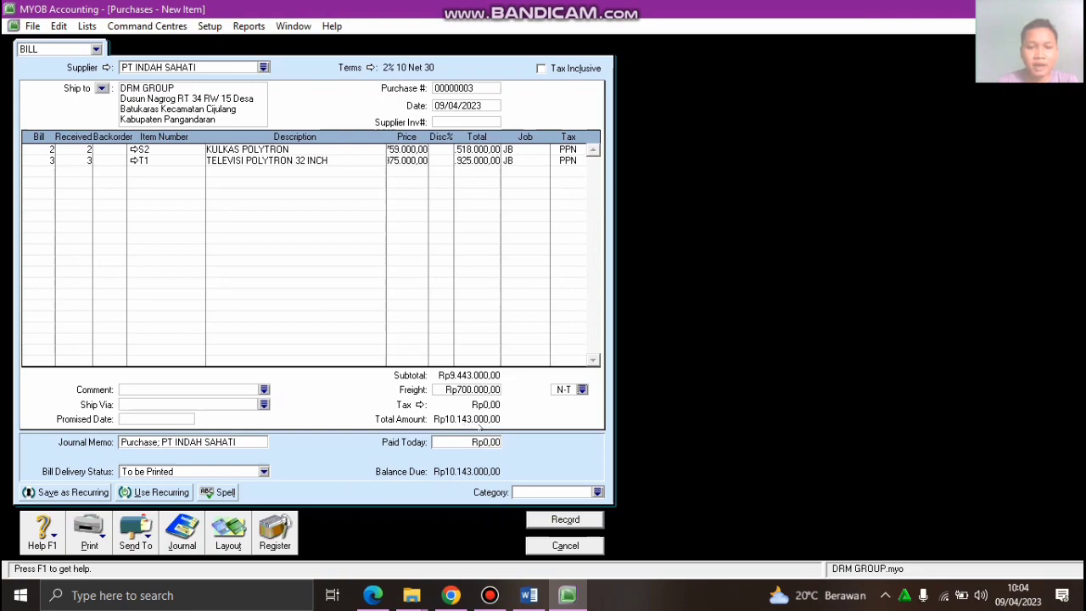
Enter 2028600 as the amount paid today and assign the category CMS (CIAMIS) to the bill
click(465, 442)
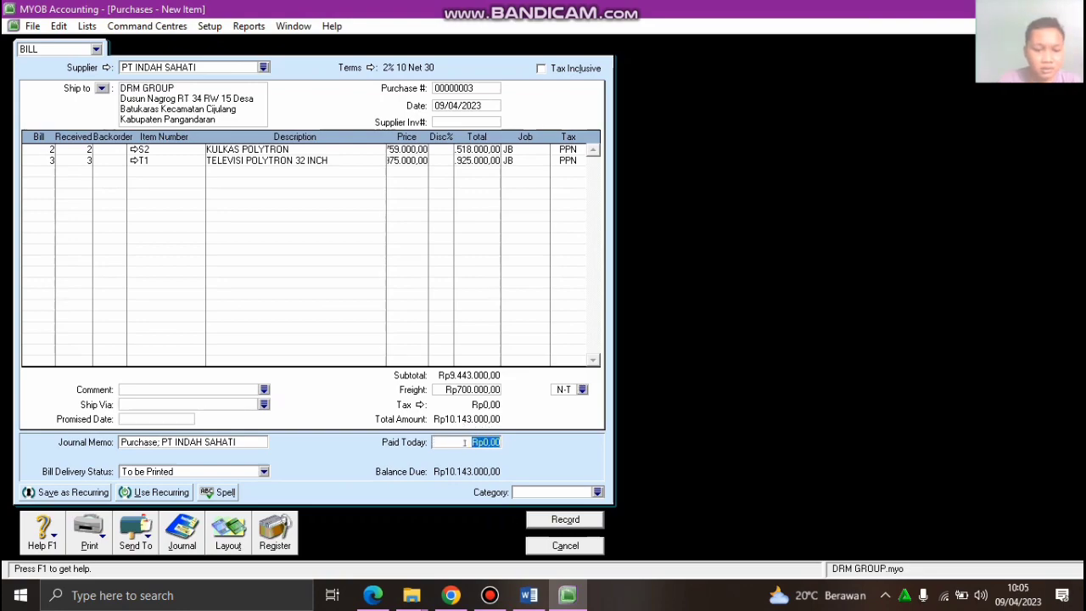
text(2)
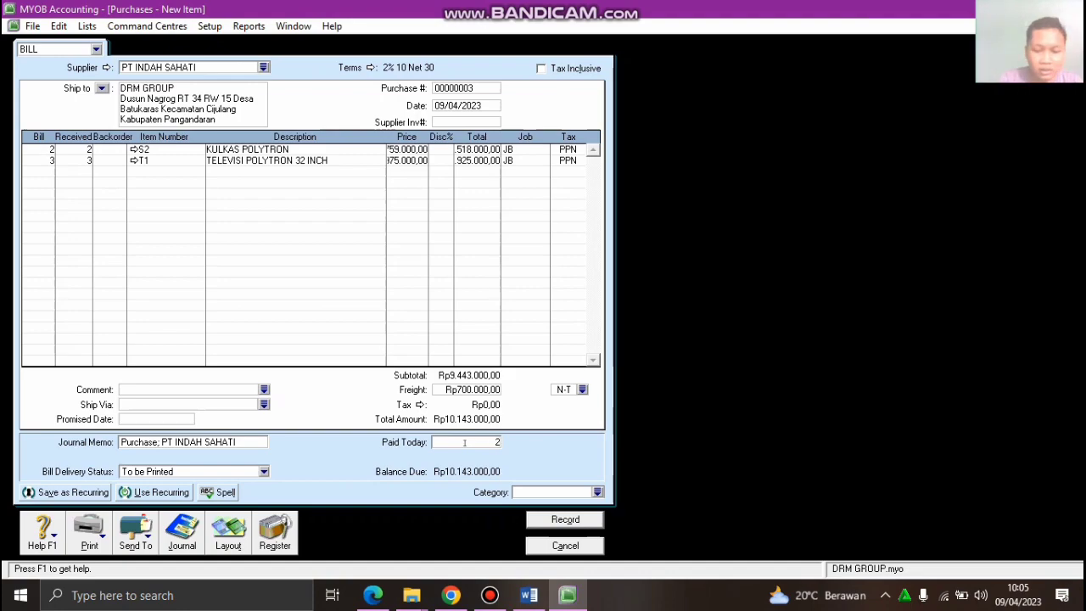
text(.02)
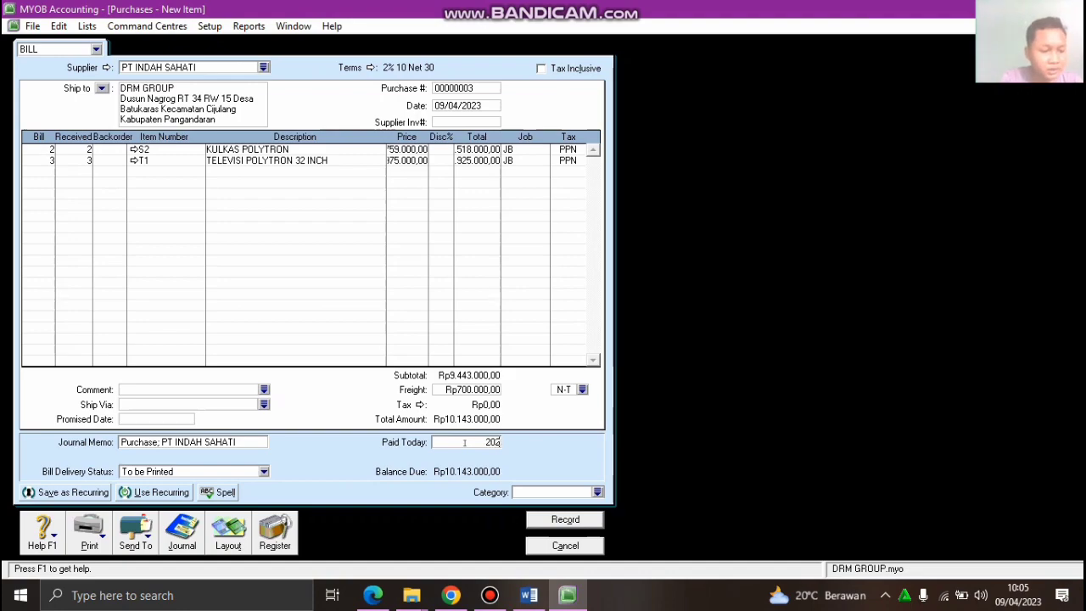
text(8)
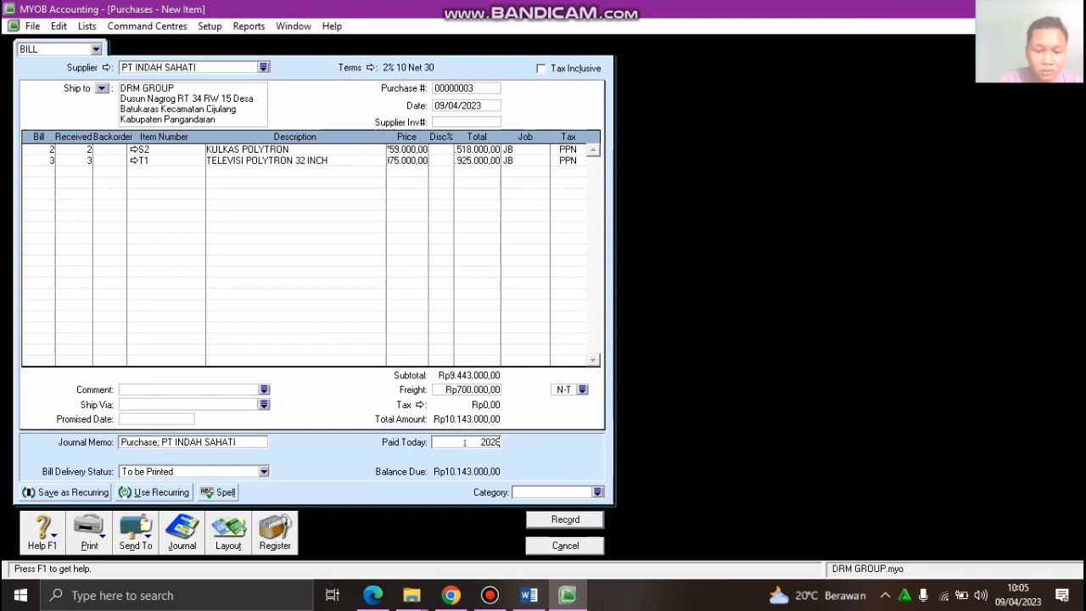
text(.600)
key(Tab)
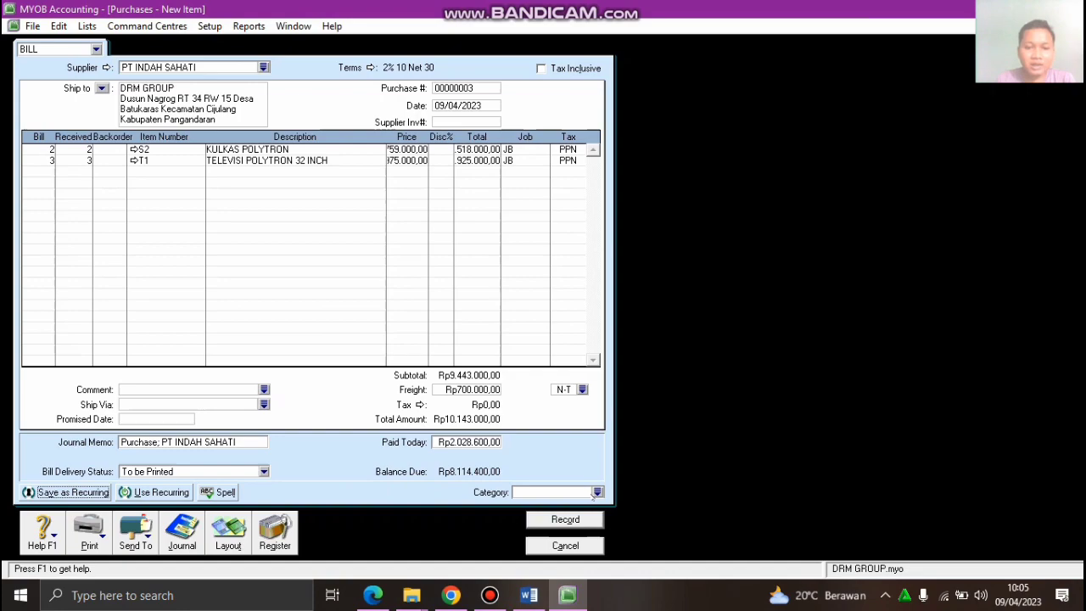
click(597, 492)
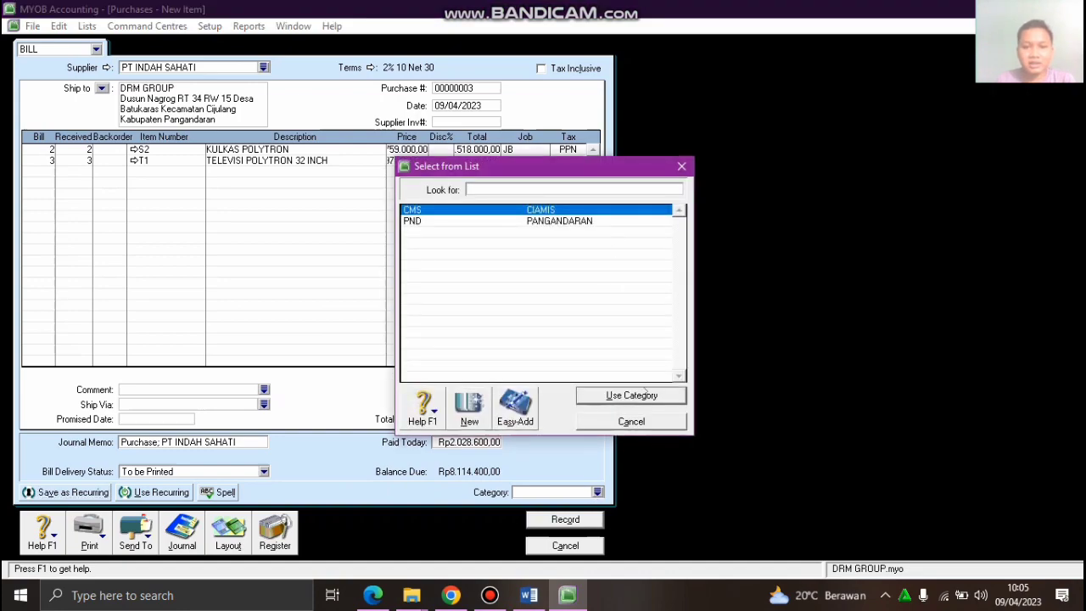
click(631, 395)
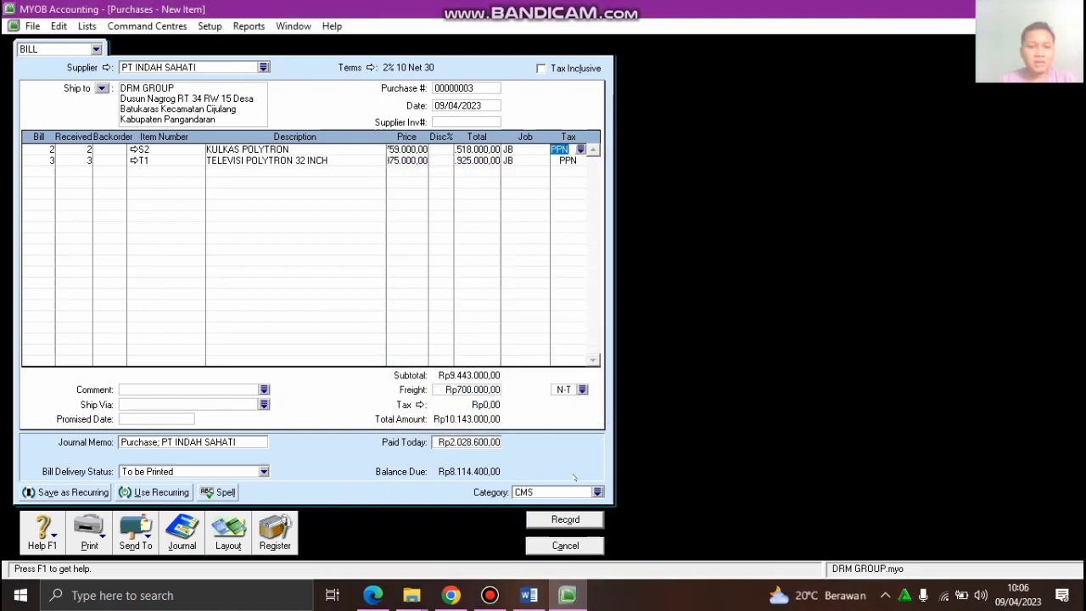
Record the bill with its tax codes kept and the cheque for the paid amount accepted, and return to the Command Centre
click(566, 521)
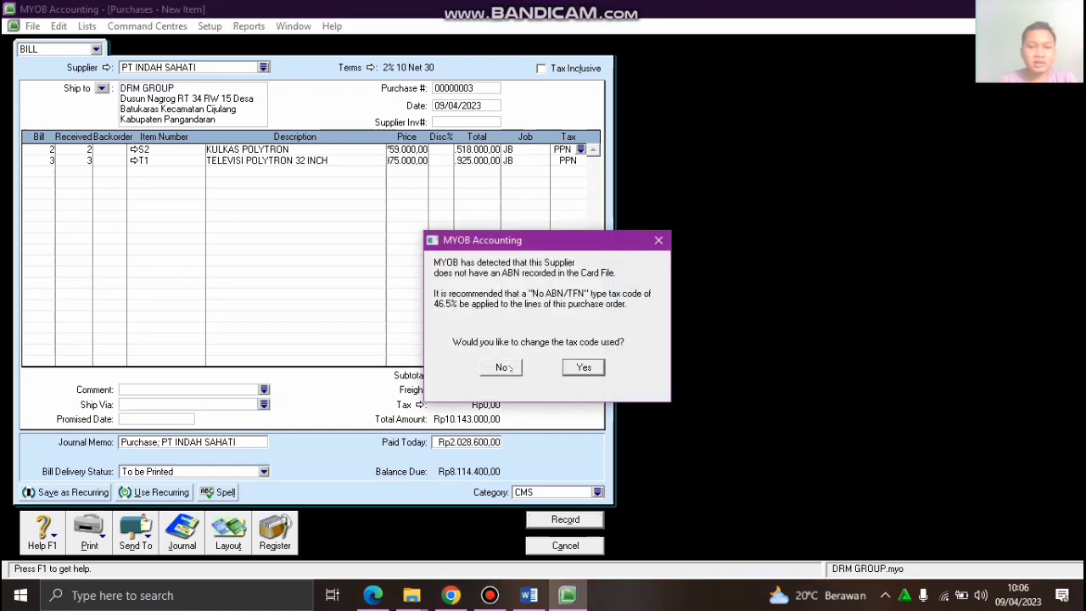
click(506, 367)
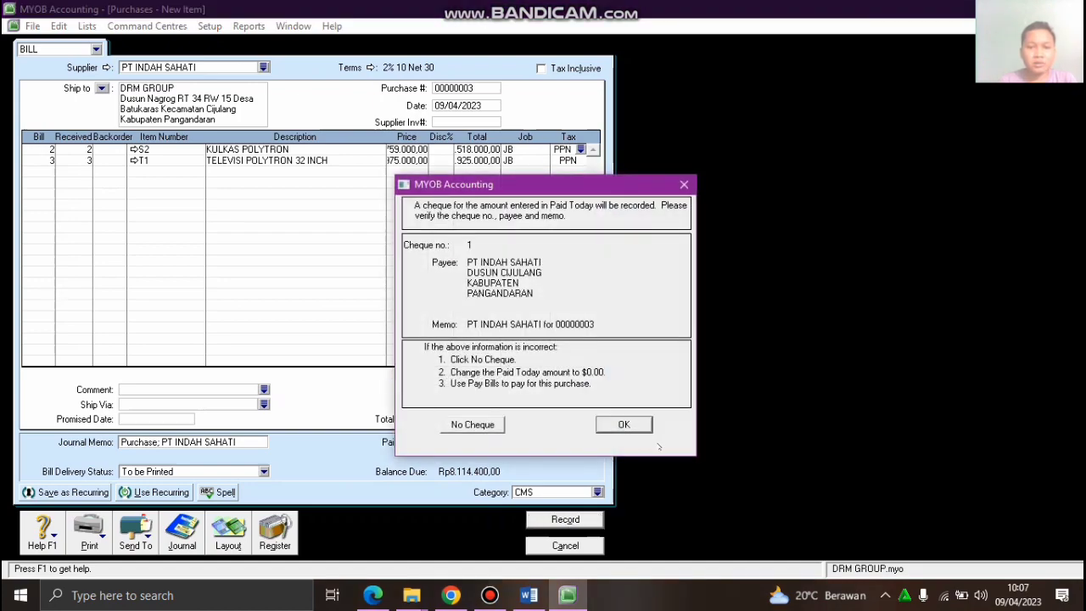
click(628, 426)
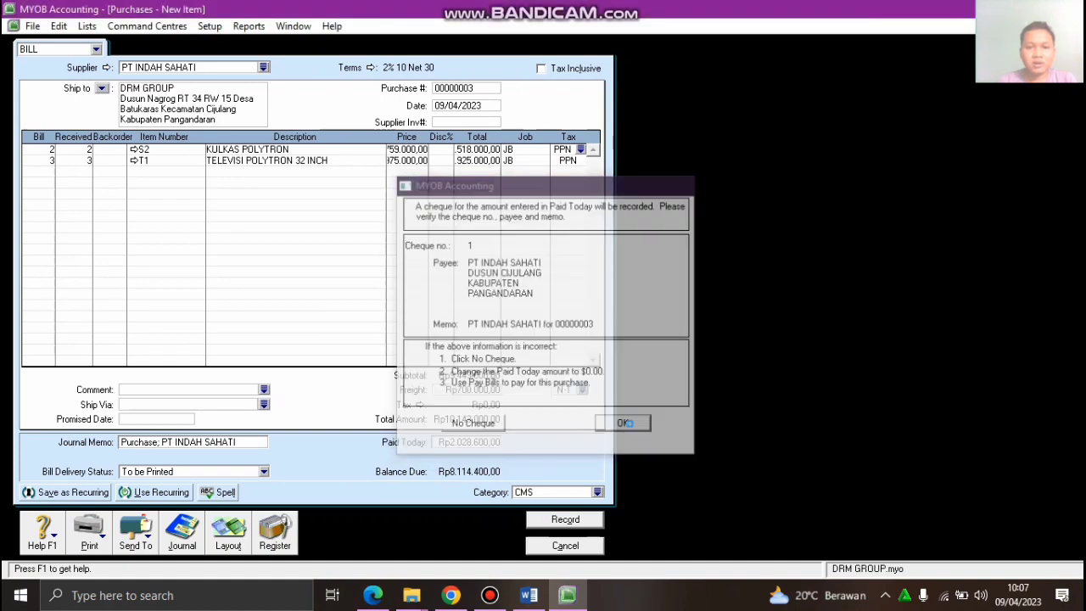
key(Escape)
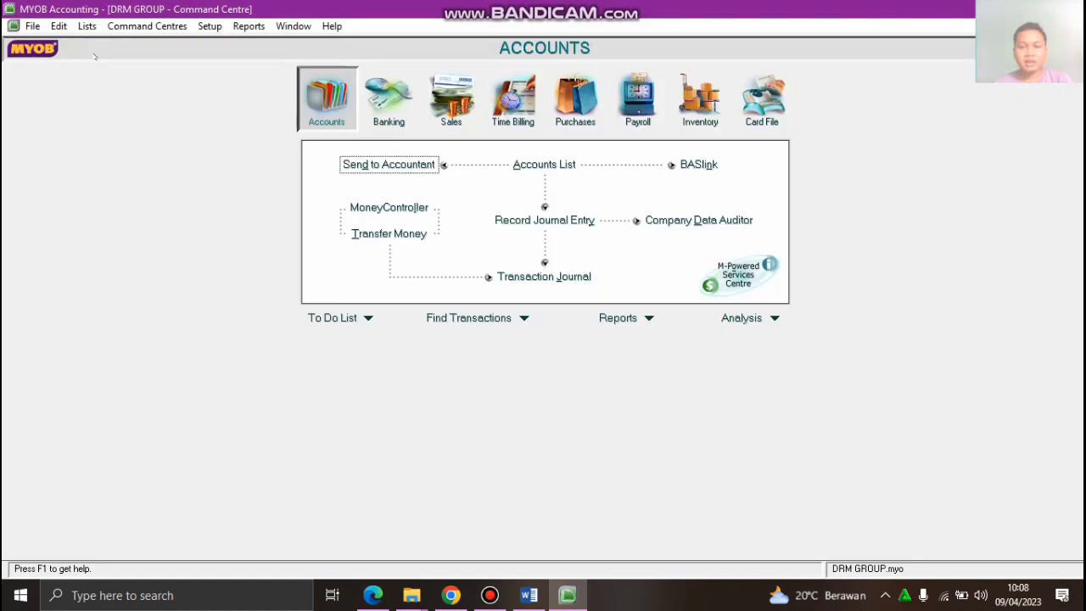